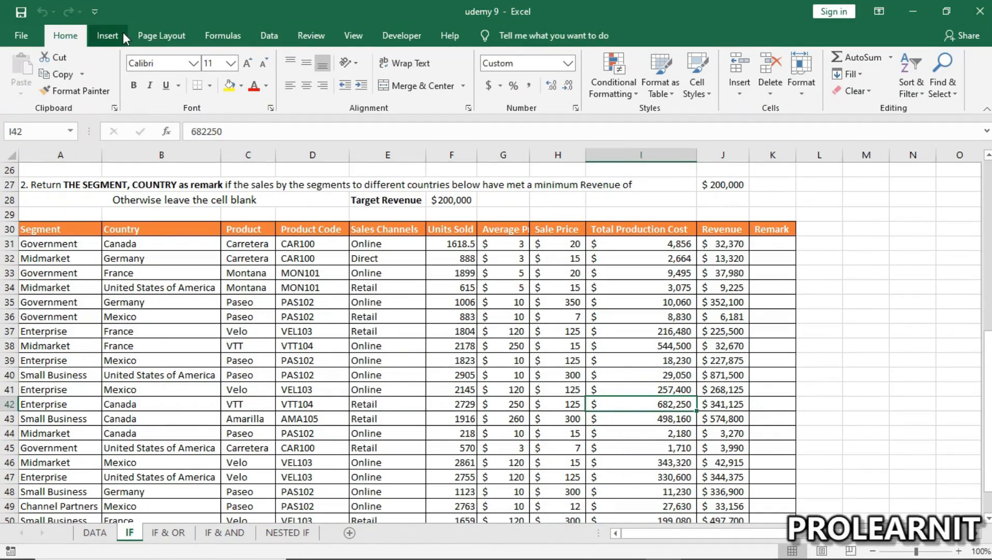
- Review the logical functions available in the function library
left_click(220, 37)
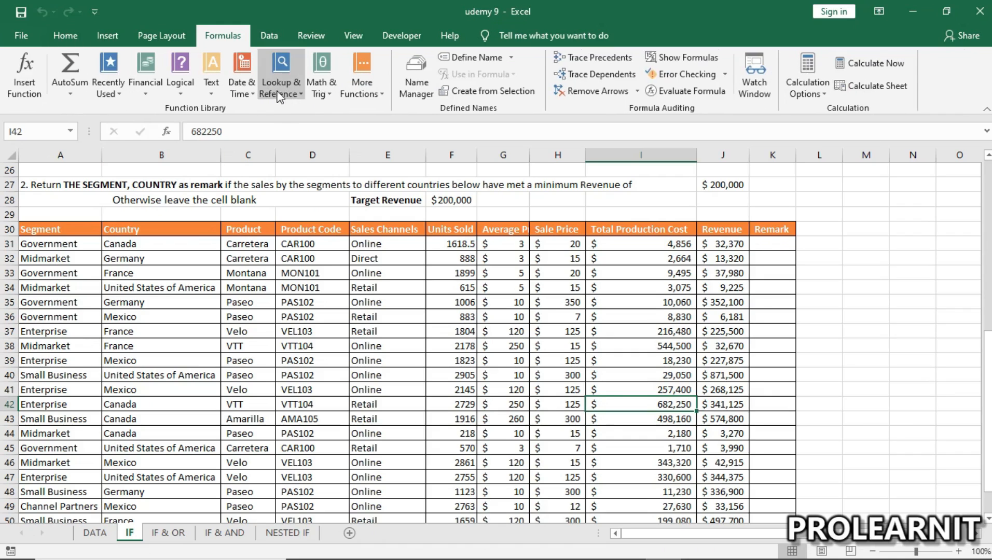
left_click(189, 83)
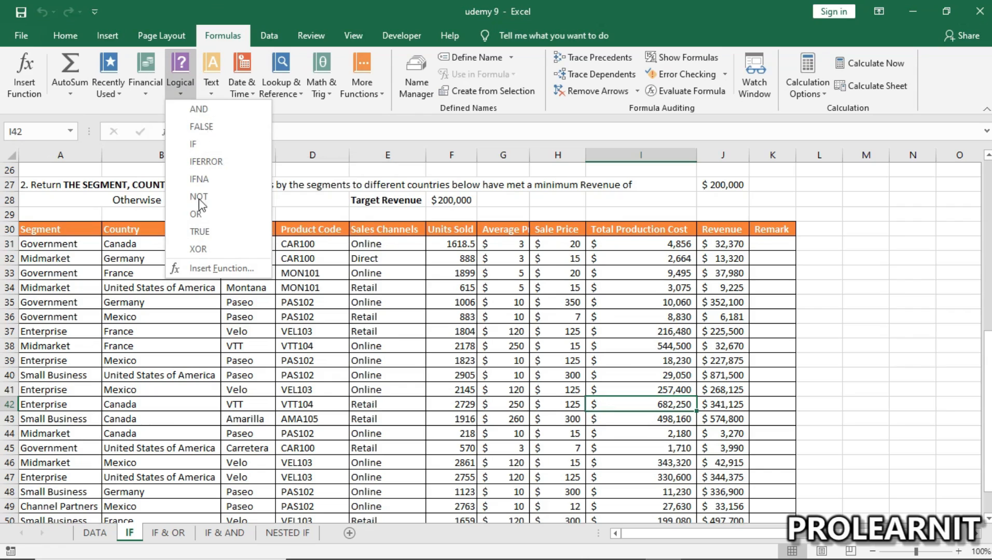
left_click(361, 329)
left_click(320, 327)
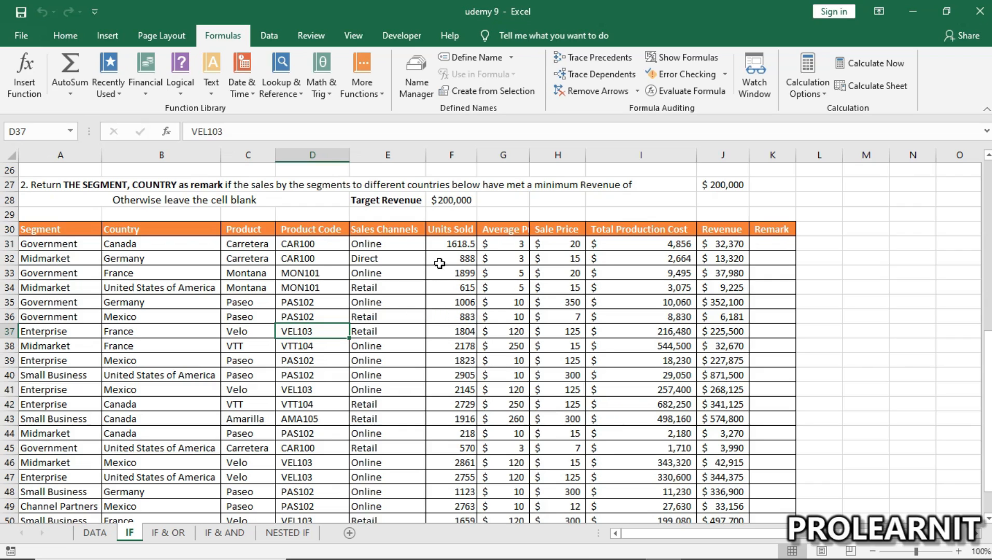
left_click(493, 262)
left_click(409, 313)
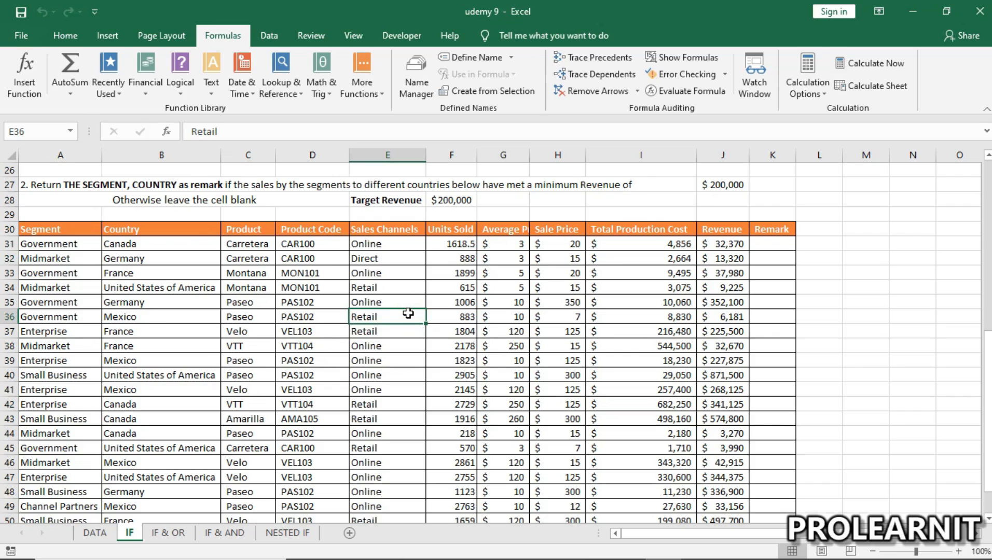
- Examine the first exercise on the IF sheet, including its task text and the Segment, Country, Revenue and Remark columns
scroll(408, 313, "up", 8)
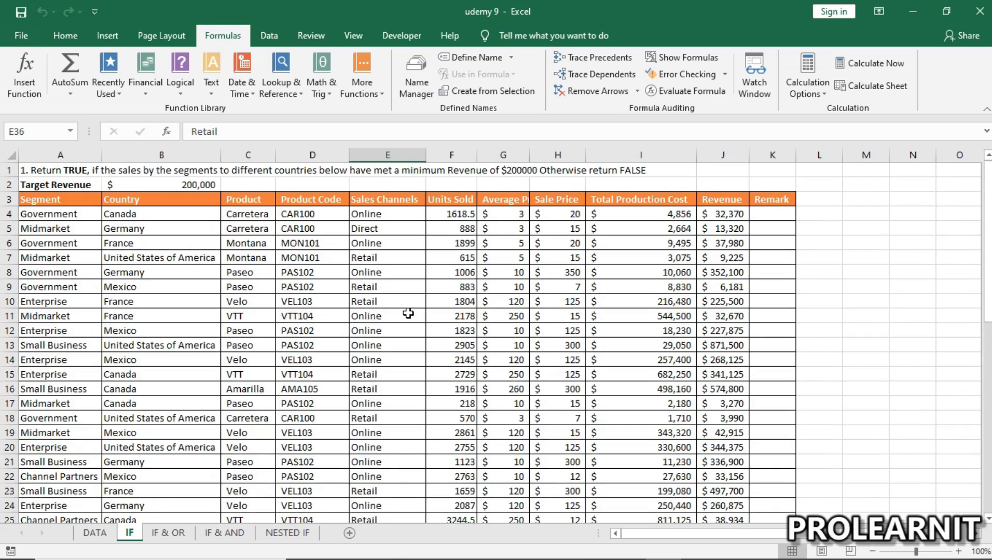
scroll(410, 313, "down", 14)
scroll(411, 316, "up", 14)
left_click_drag(772, 214, 782, 411)
left_click_drag(718, 213, 721, 462)
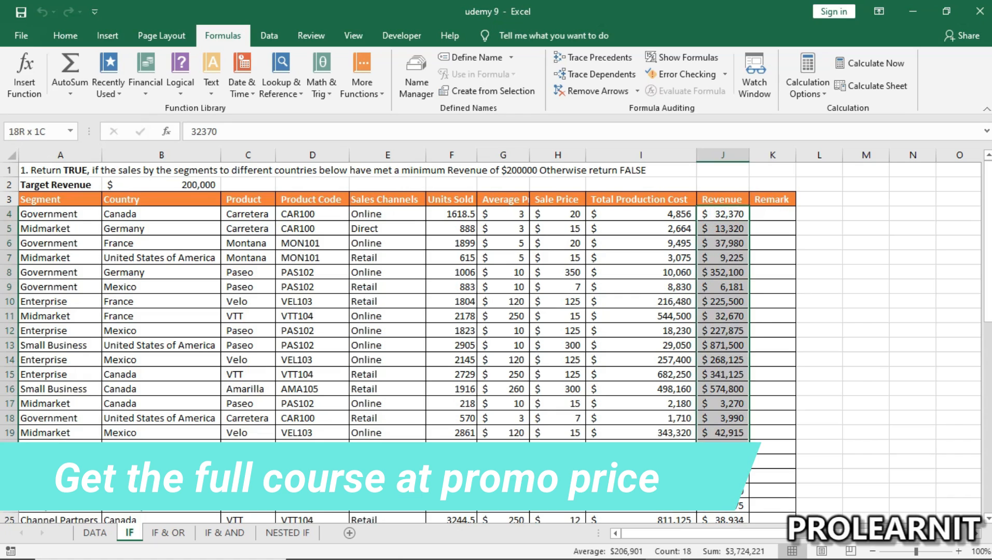
left_click(760, 272)
left_click(758, 258)
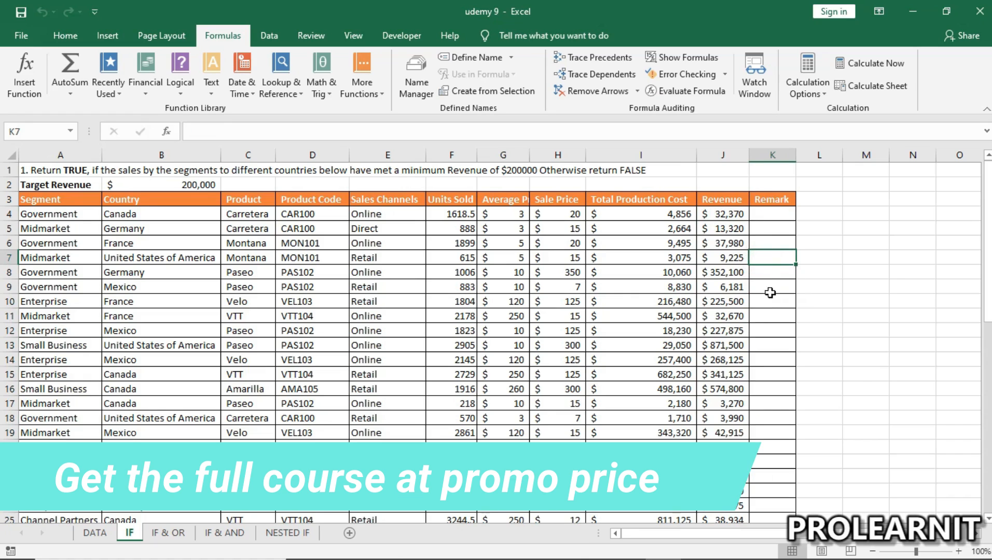
left_click(769, 273)
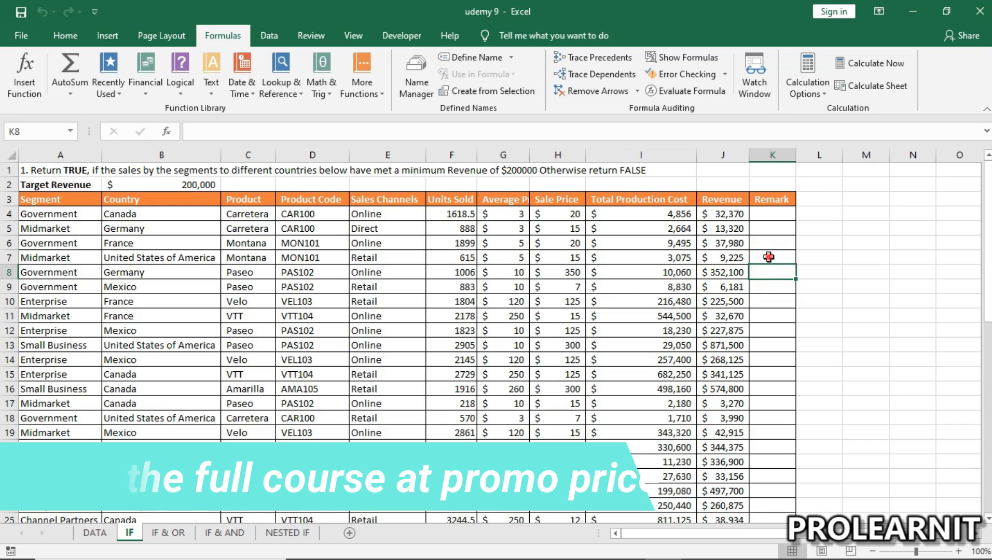
left_click(768, 256)
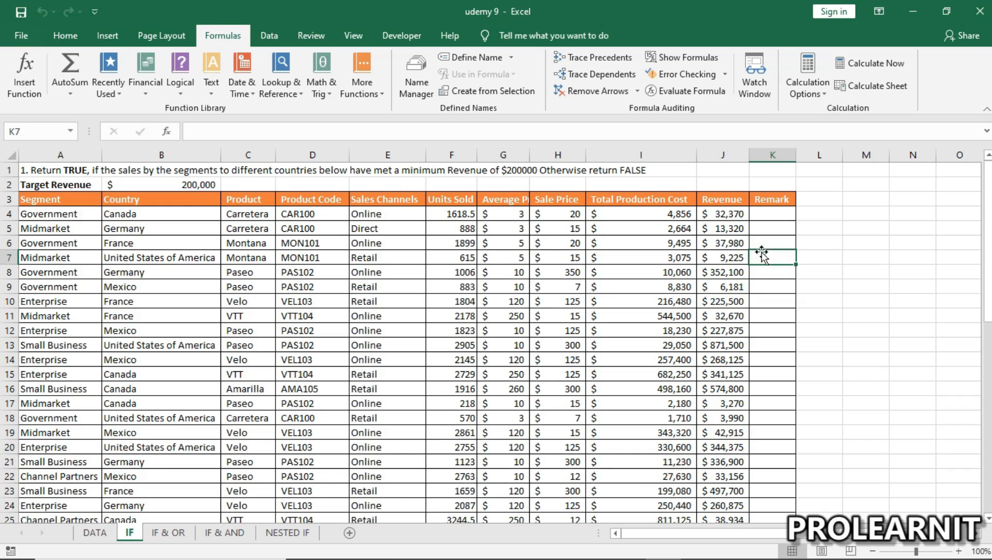
left_click(390, 300)
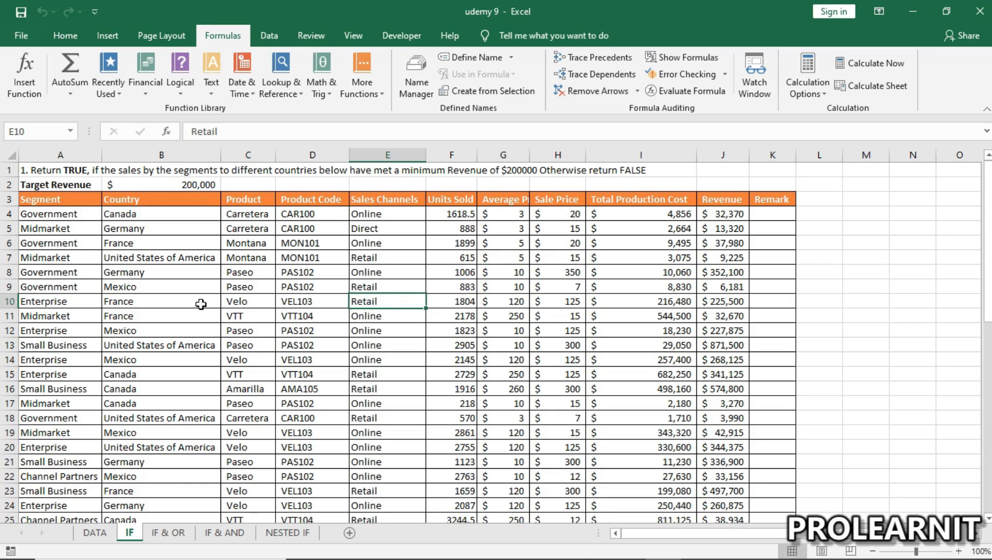
left_click_drag(71, 215, 66, 476)
left_click(166, 273)
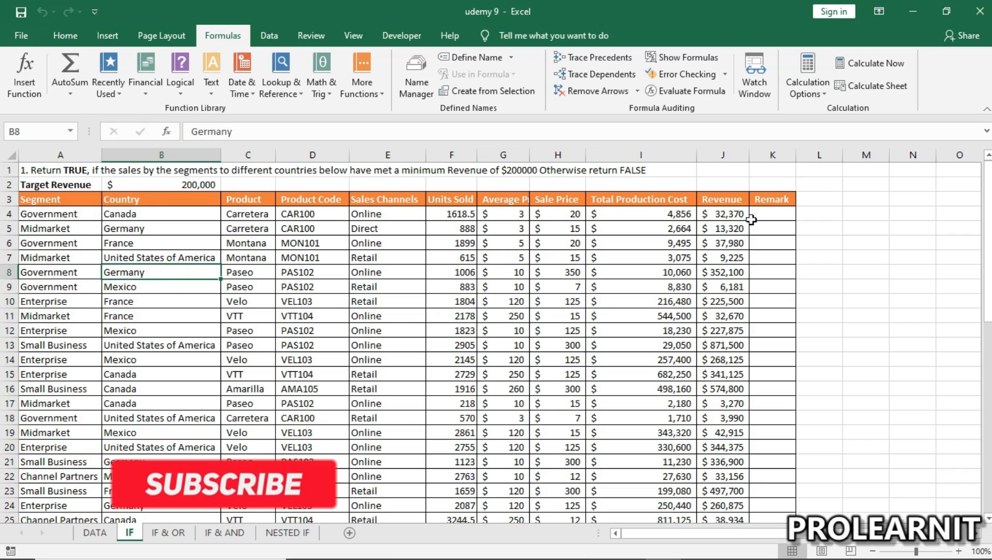
left_click_drag(726, 214, 724, 493)
scroll(711, 391, "up", 1)
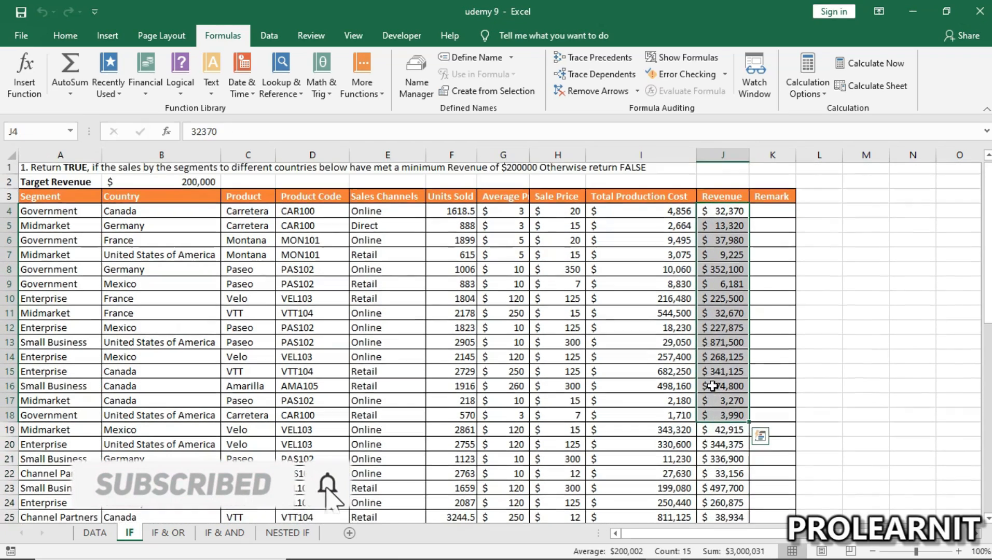
left_click(298, 319)
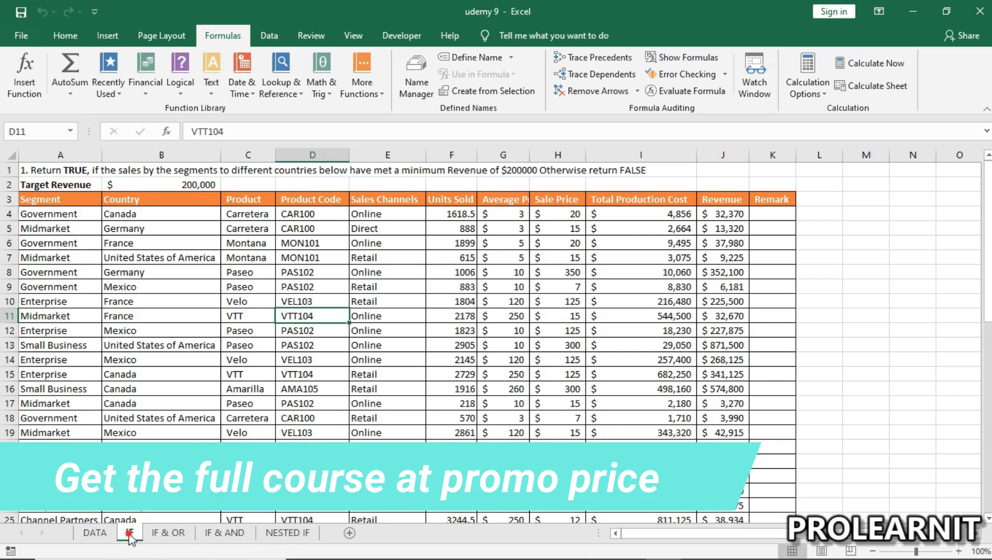
- Start an IF formula in K4 testing whether revenue J4 is at least the target revenue, using the absolute reference $B$2
left_click(773, 213)
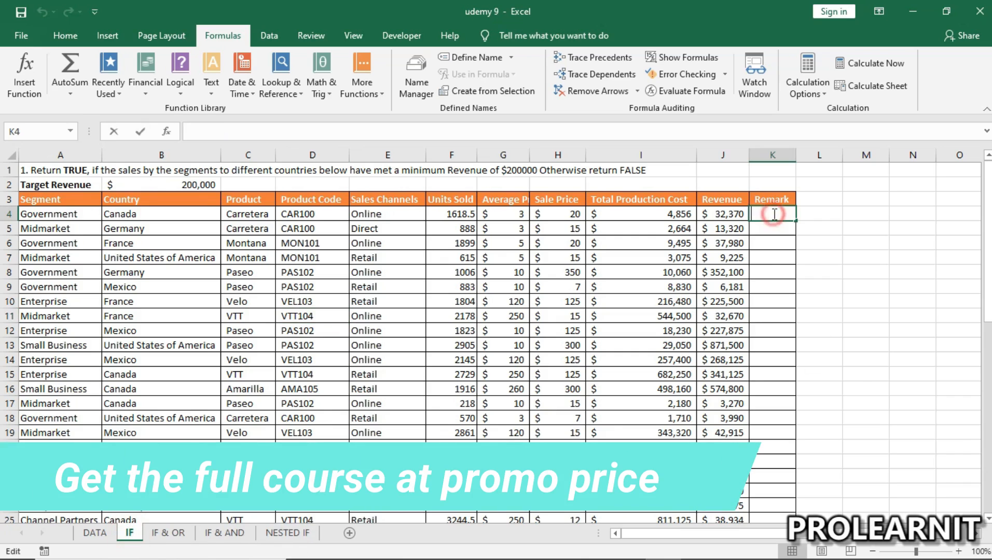
double_click(773, 213)
type("=if(")
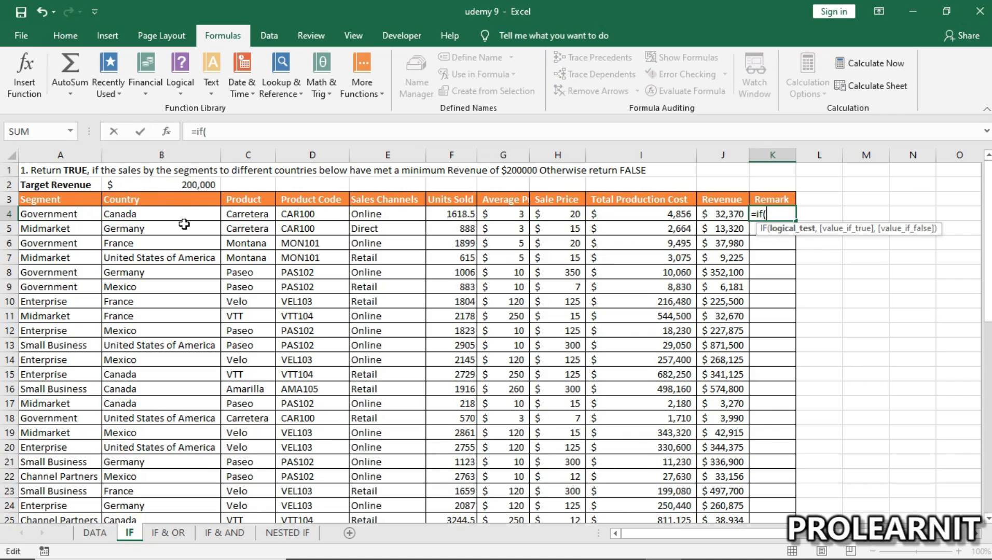
left_click(724, 212)
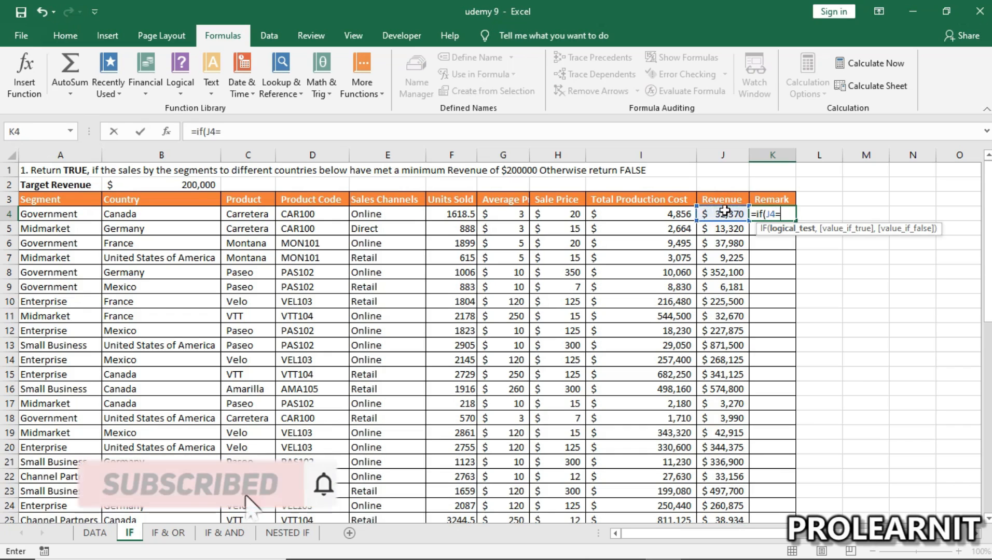
type("=")
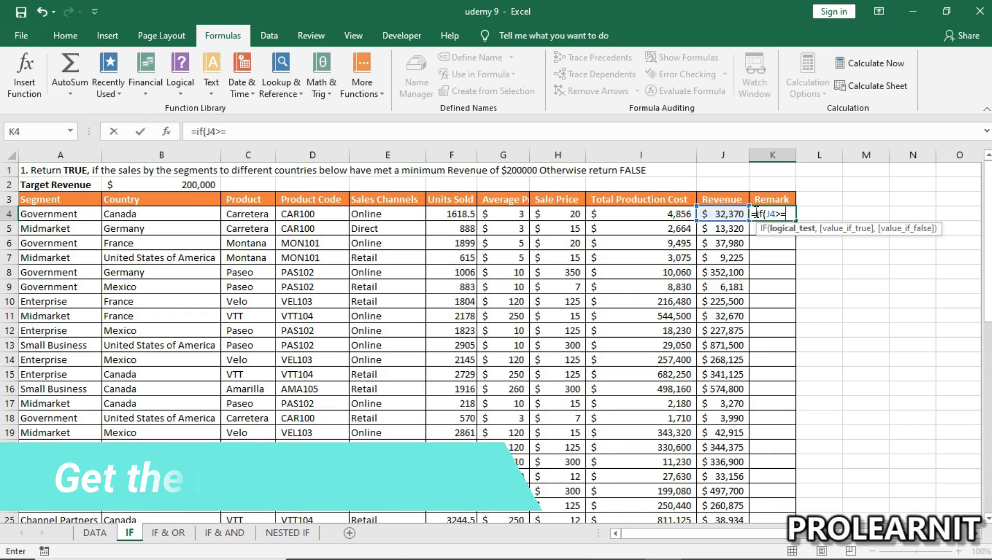
left_click(181, 192)
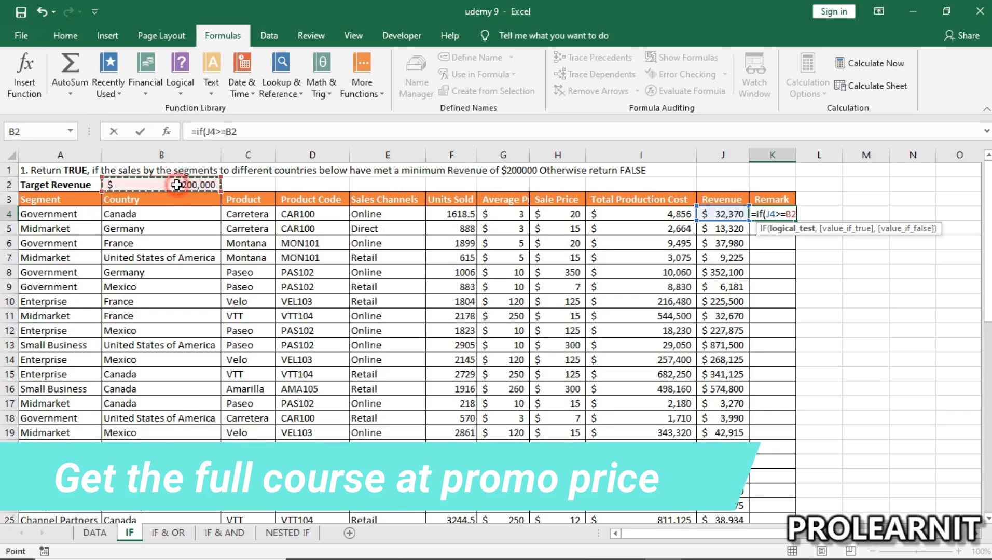
double_click(790, 214)
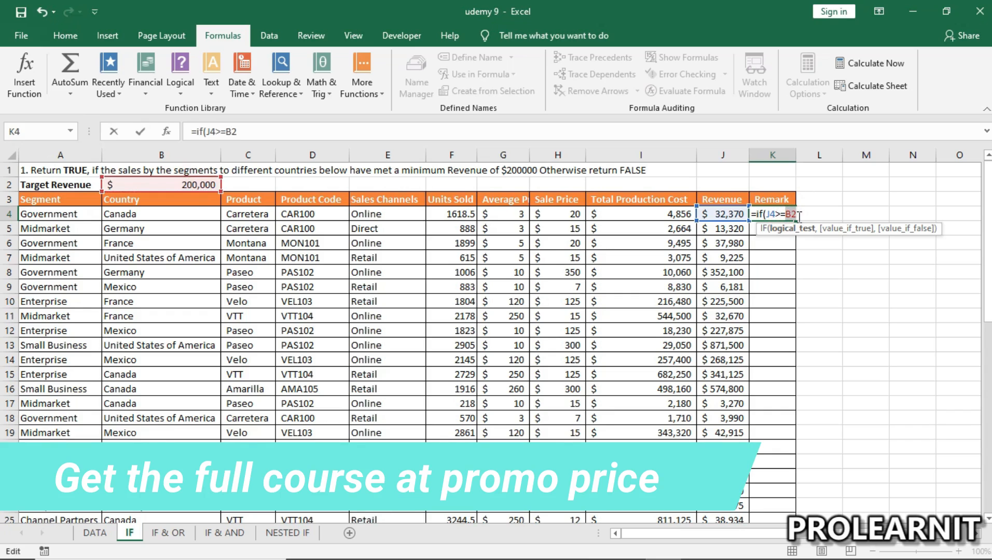
key("F4")
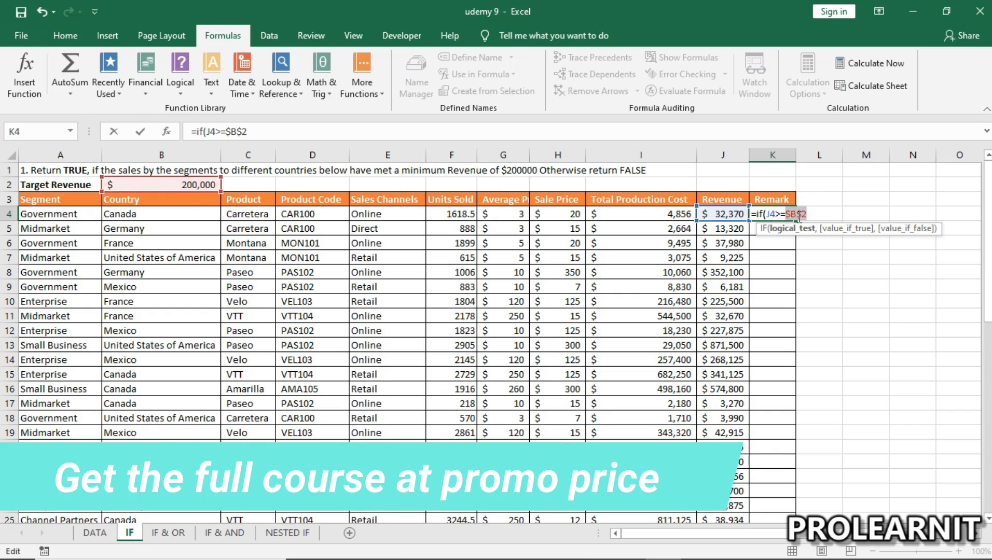
left_click(805, 215)
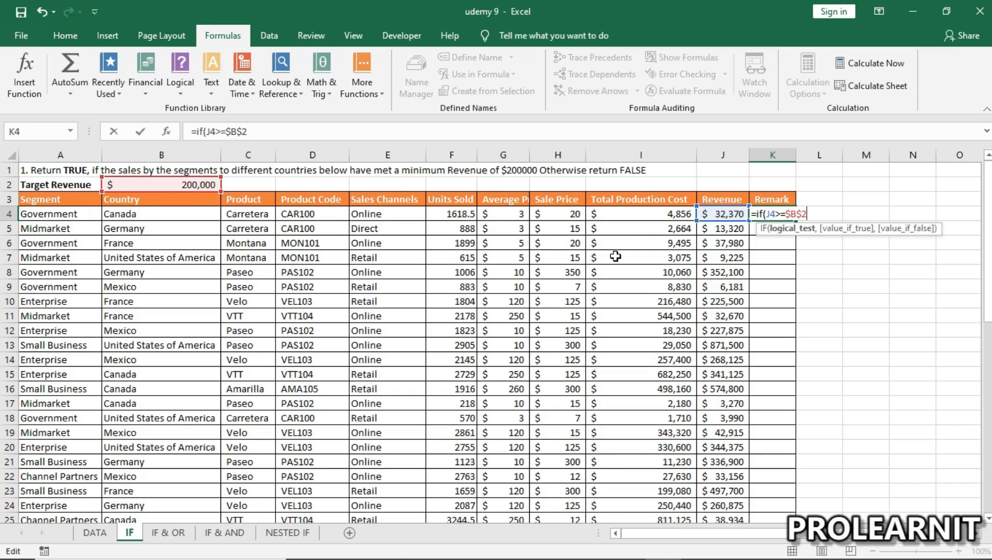
- Complete the K4 formula with TRUE as the value if true and FALSE as the value if false, and enter it
type(",")
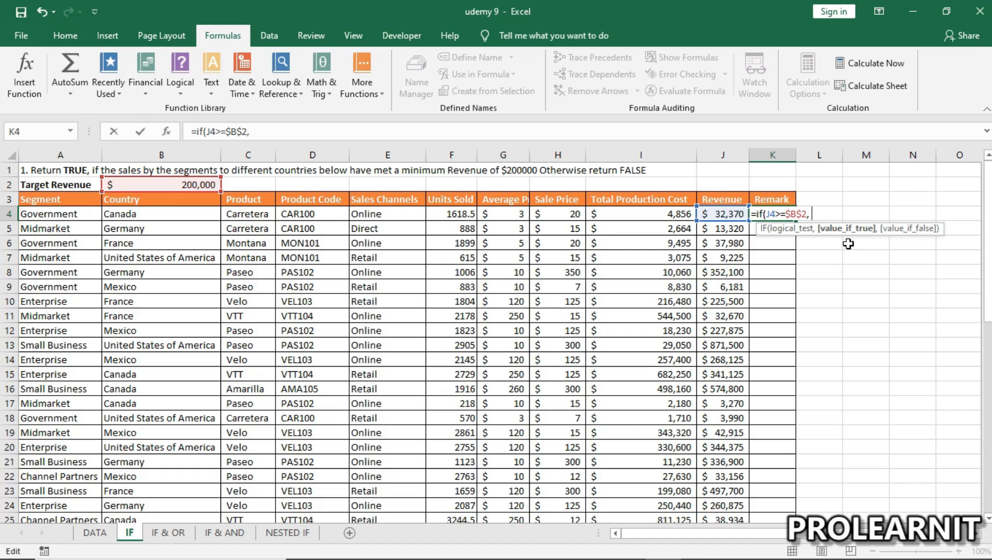
type(" TRUE")
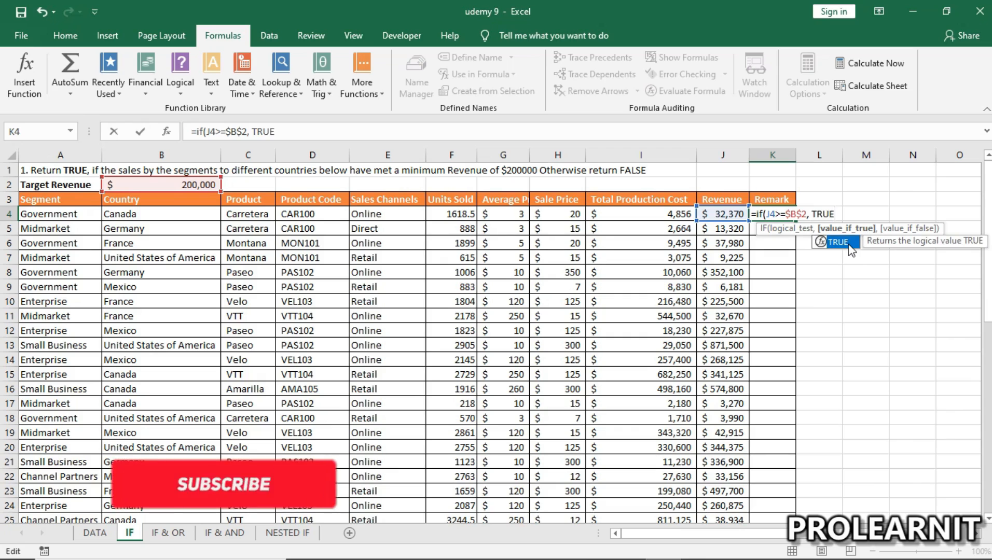
type(",")
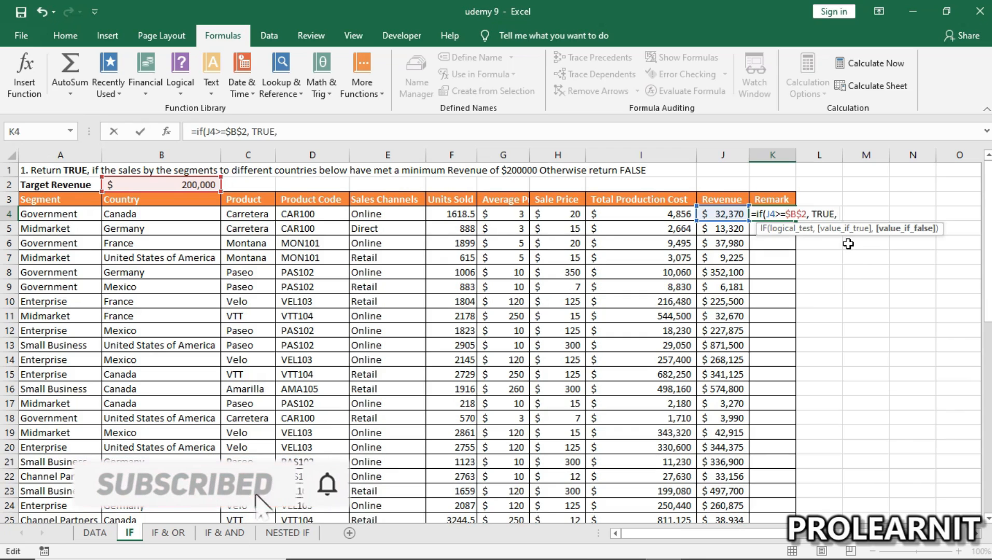
type(" FALSE")
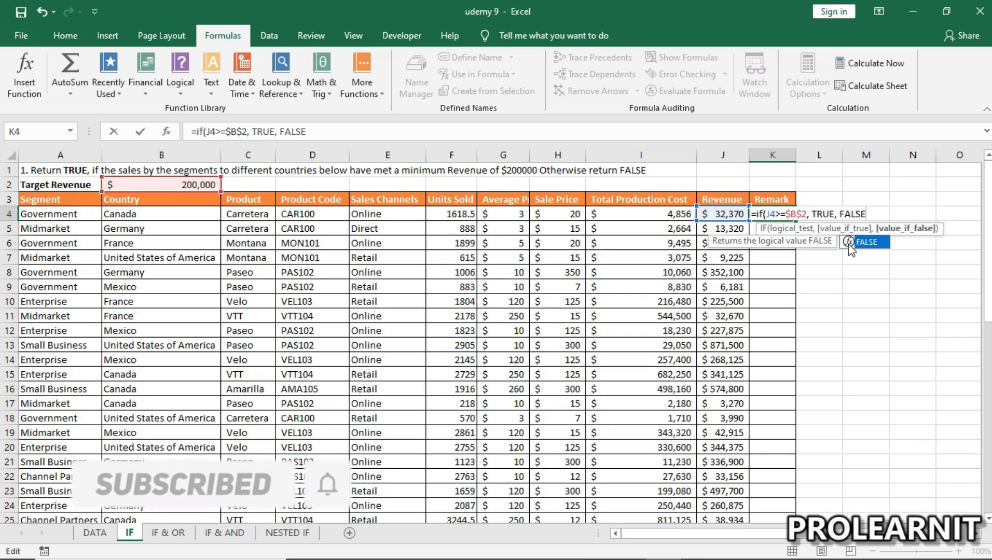
type(")")
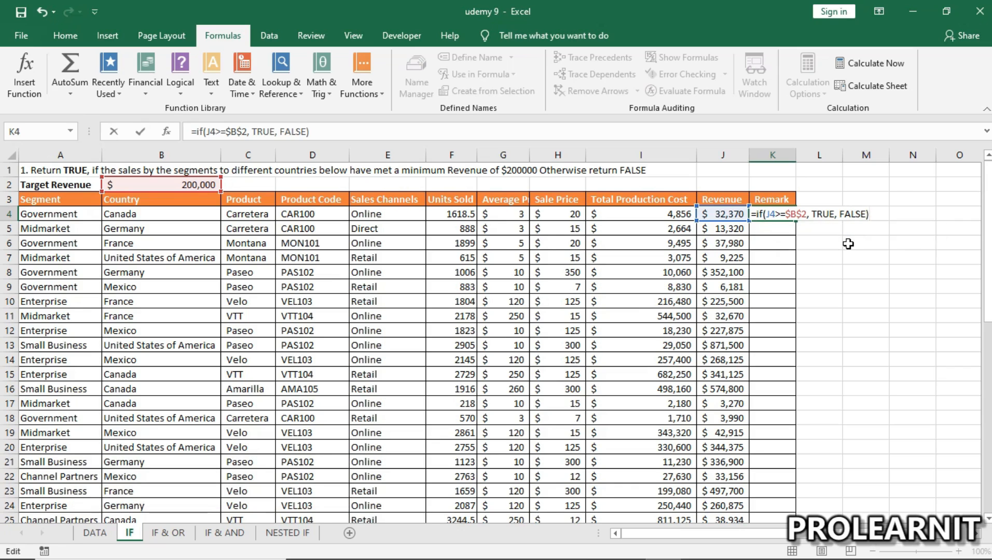
key("Return")
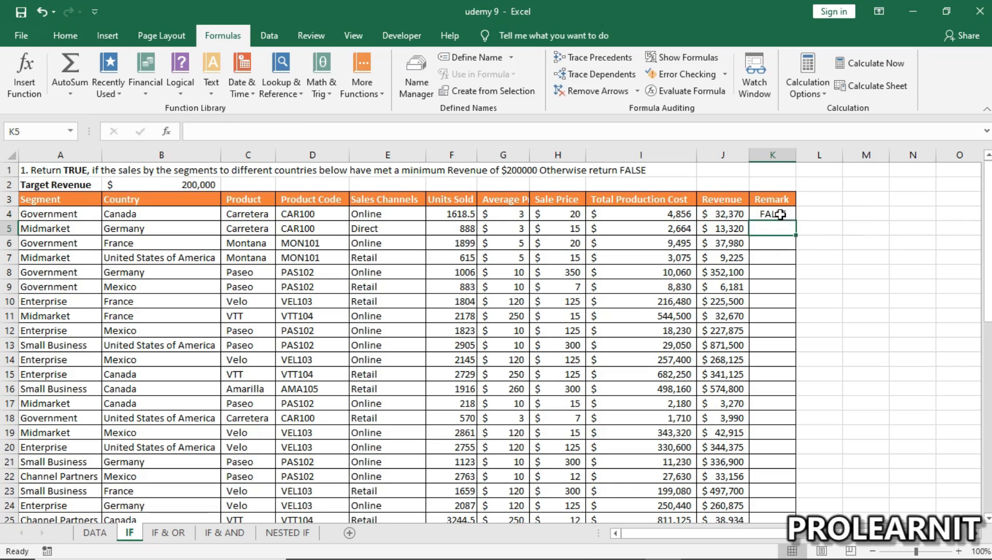
- Recheck the IF formula in K4 and fill it down the Remark column through K25
left_click(780, 214)
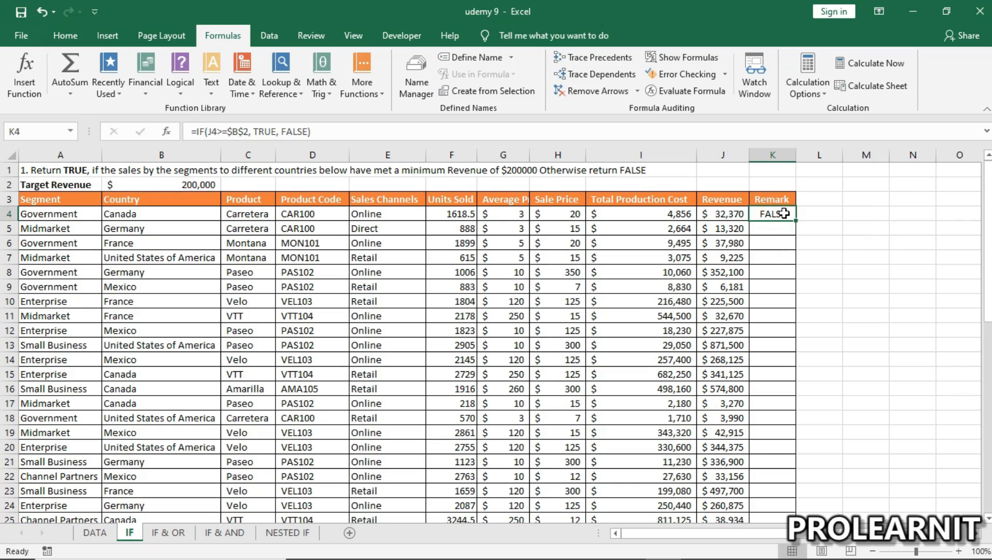
double_click(783, 213)
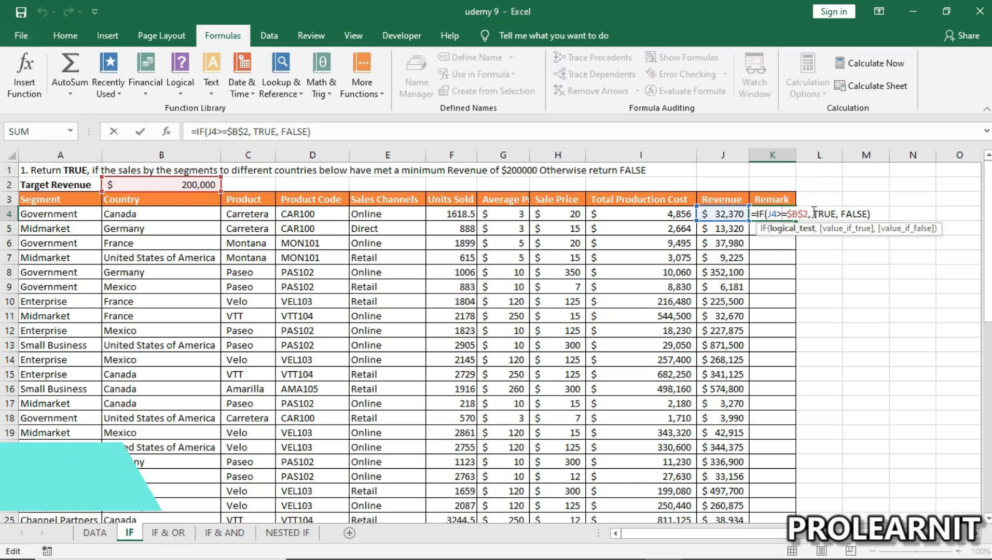
key("Return")
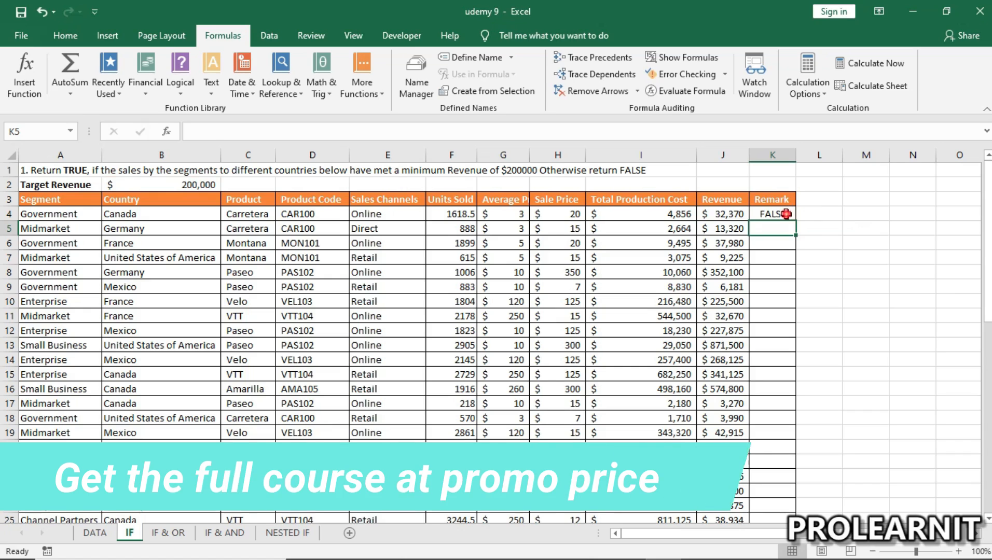
left_click(783, 214)
left_click_drag(795, 220, 795, 234)
left_click_drag(805, 305, 803, 499)
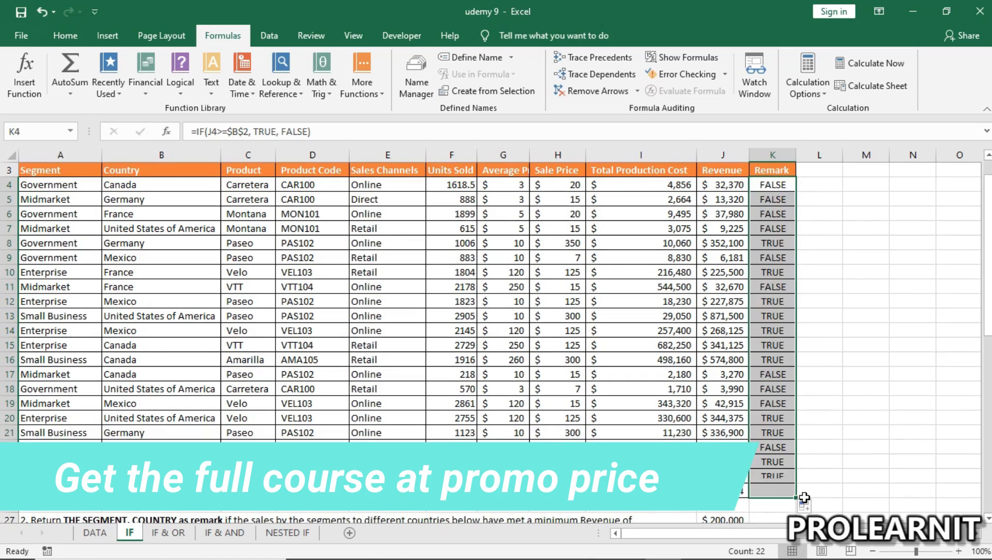
- Check the copied Remark formulas in K5 and K8, comparing K8 with the revenue in J8
left_click(769, 200)
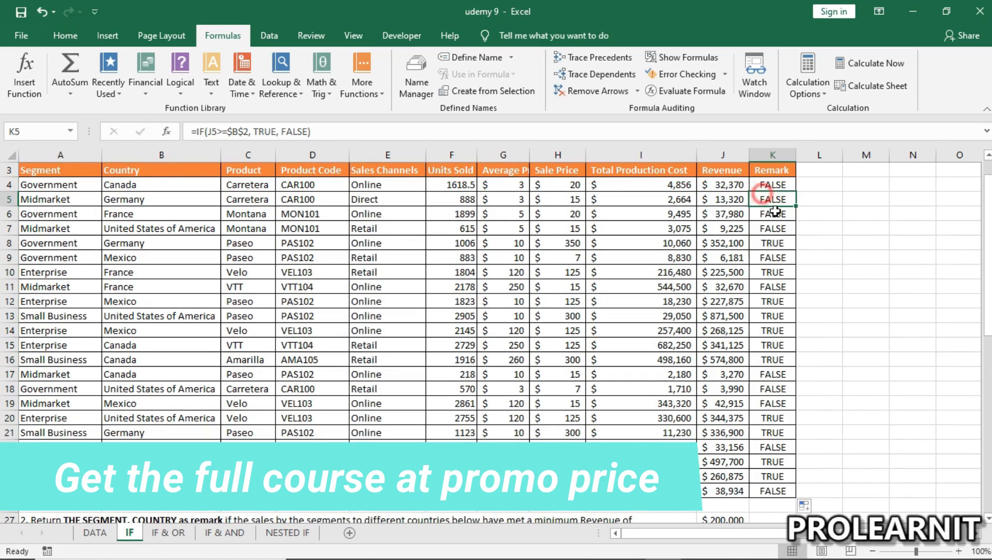
left_click(775, 243)
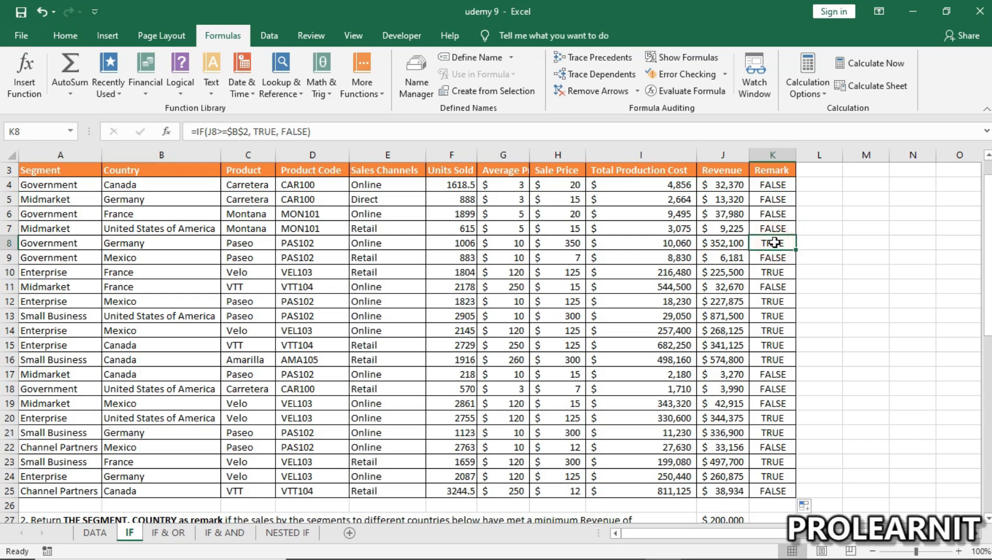
left_click(730, 245)
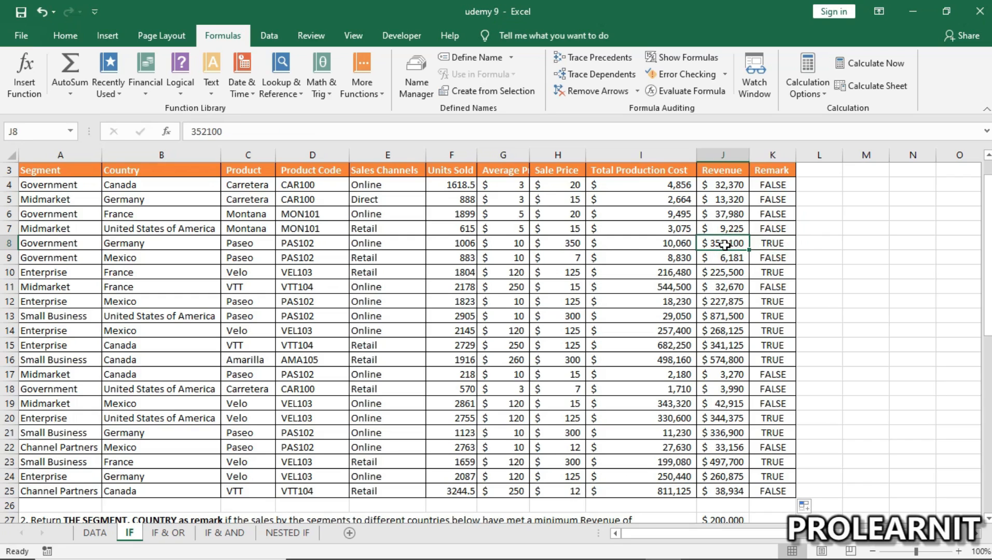
left_click(768, 244)
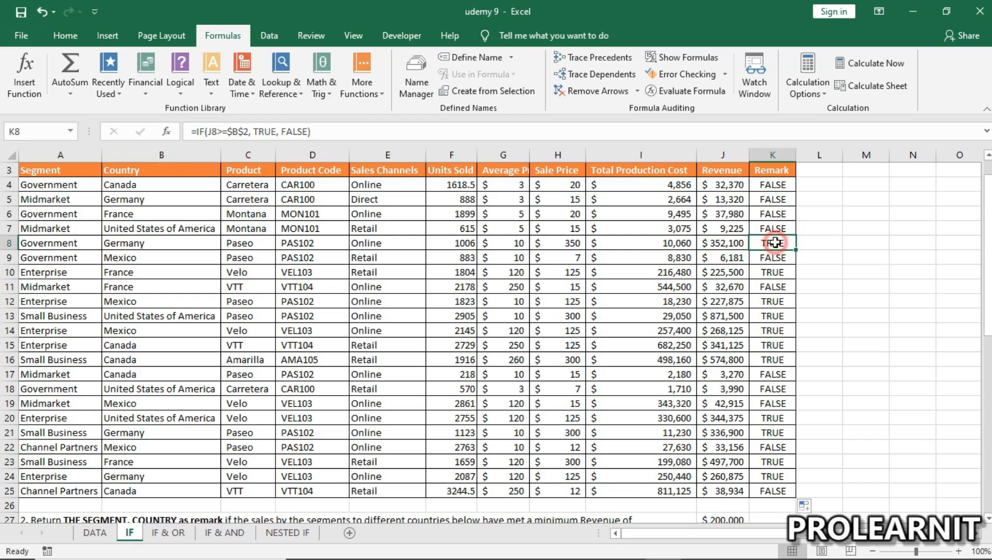
- Review the revenue in J8, and the logical test, value-if-true and value-if-false arguments of the IF formula in K4
left_click(726, 246)
left_click(760, 244)
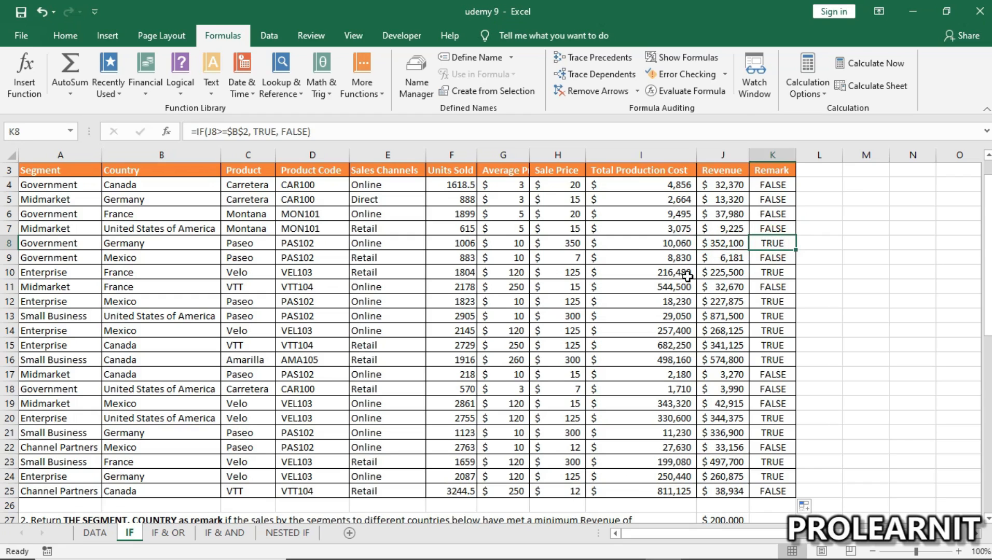
scroll(518, 306, "up", 1)
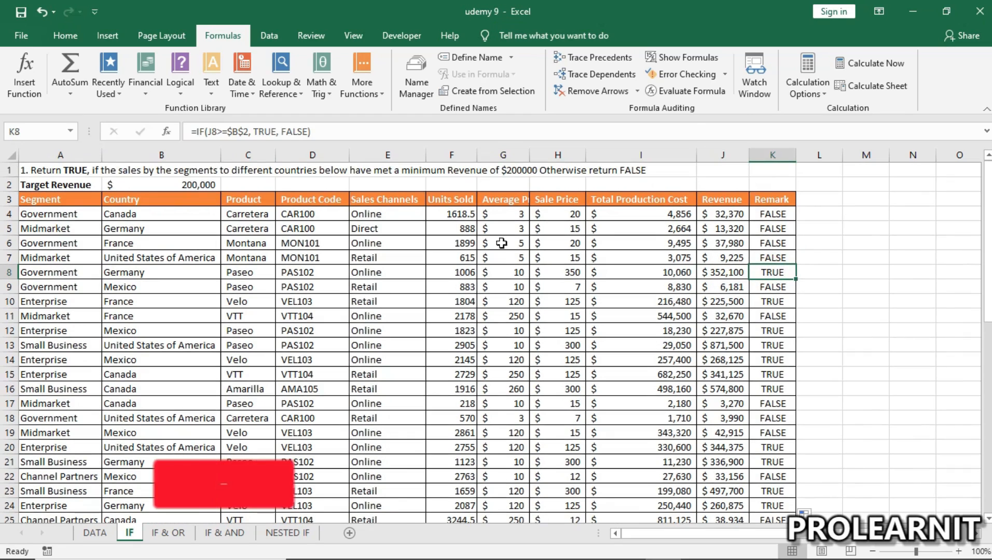
double_click(761, 216)
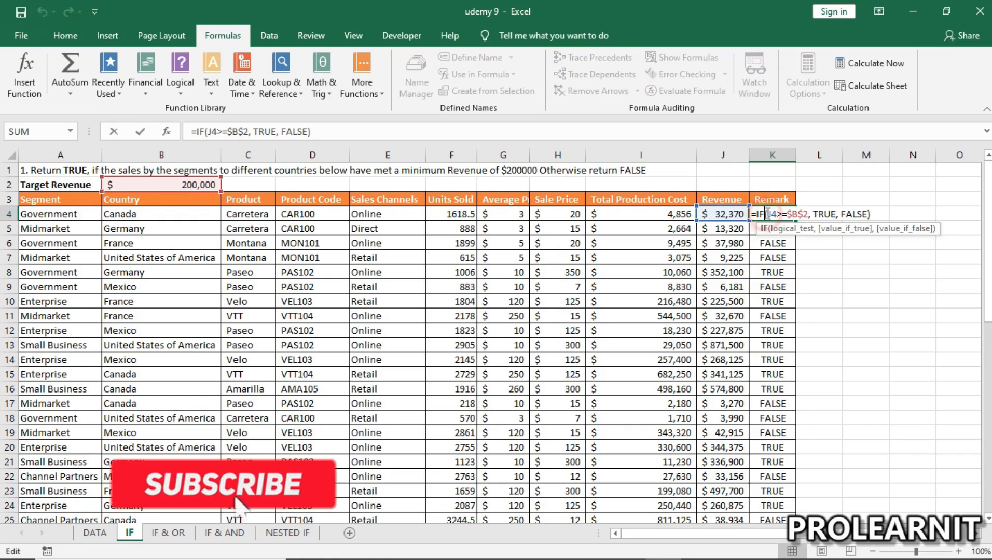
left_click_drag(768, 217, 792, 217)
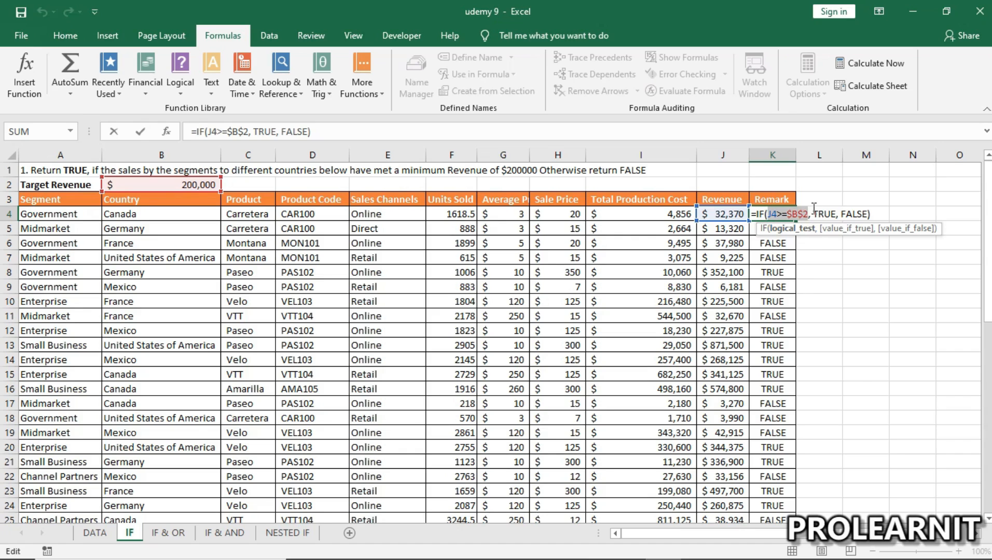
left_click(813, 210)
left_click_drag(812, 210, 836, 213)
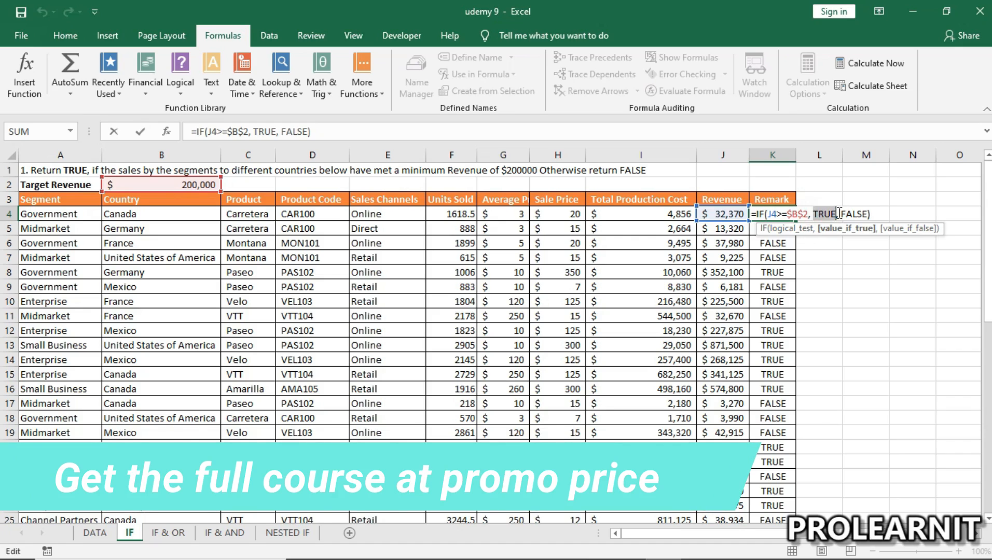
left_click_drag(841, 214, 869, 215)
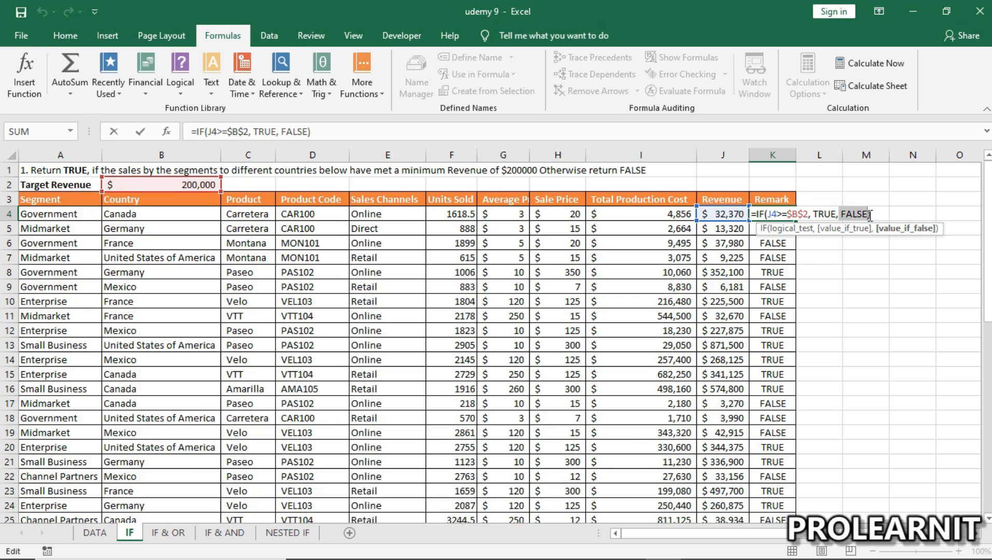
left_click_drag(815, 214, 868, 215)
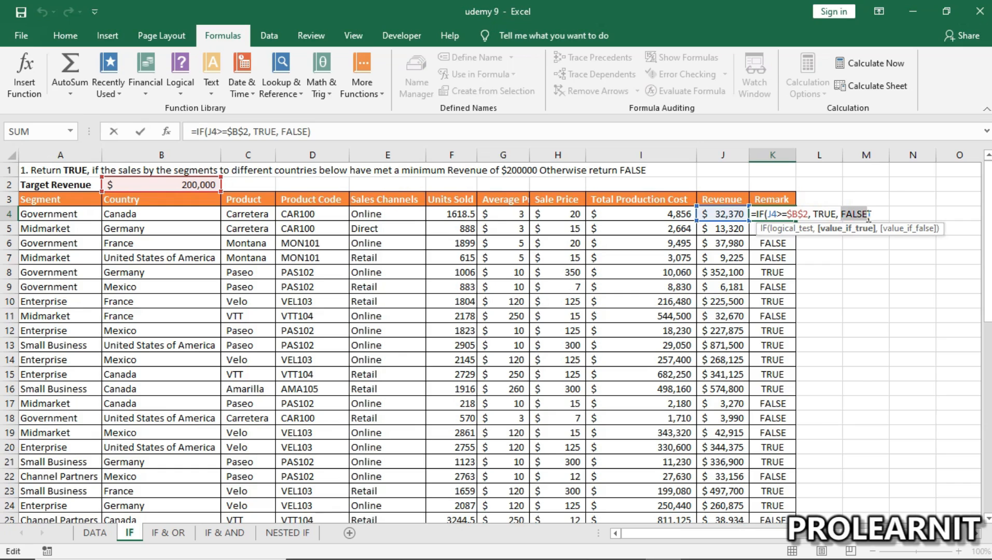
left_click(782, 214)
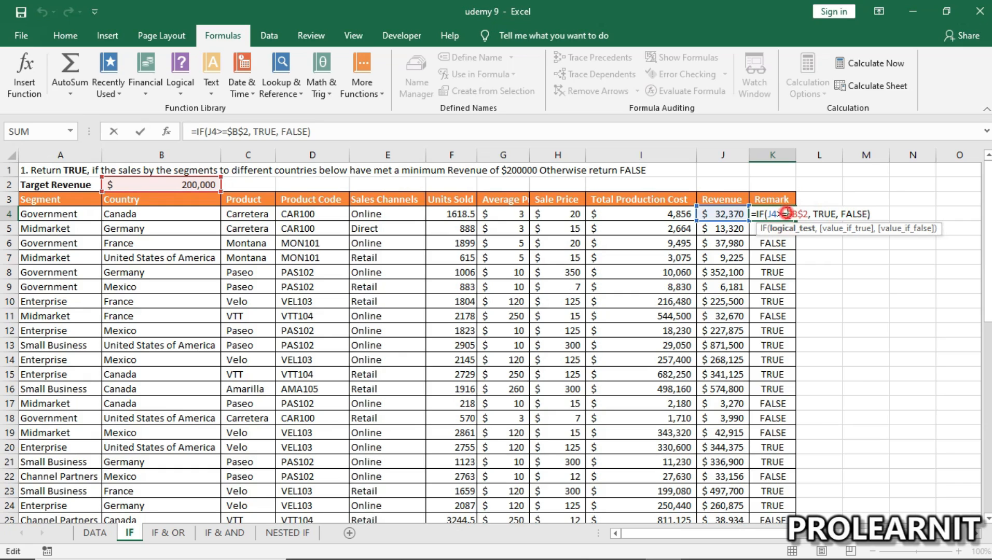
key("Return")
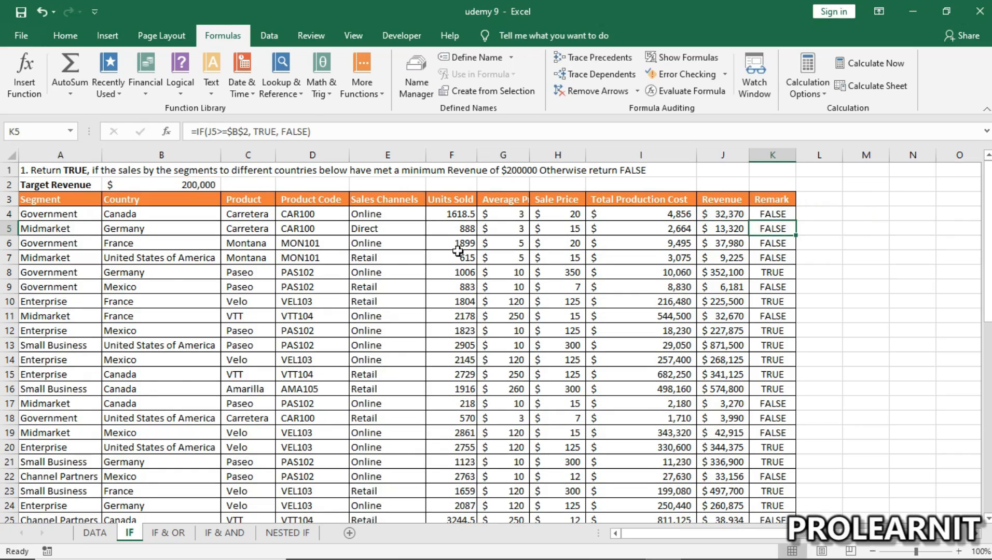
- Examine the second exercise's instruction in row 27 and its Remark column starting at K31
scroll(86, 295, "down", 2)
scroll(86, 294, "down", 6)
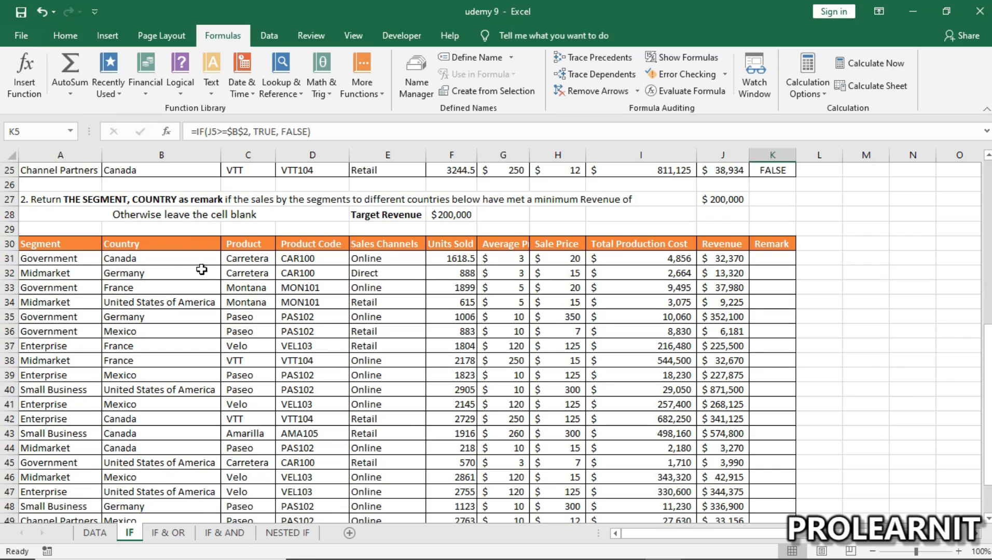
left_click(780, 258)
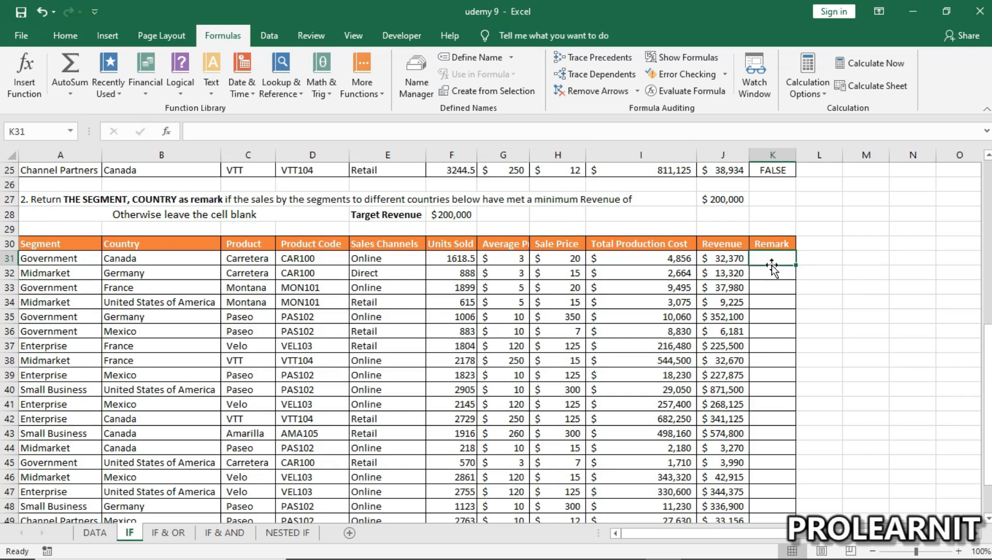
left_click_drag(770, 262, 785, 328)
left_click(761, 257)
left_click(774, 257)
left_click(767, 315)
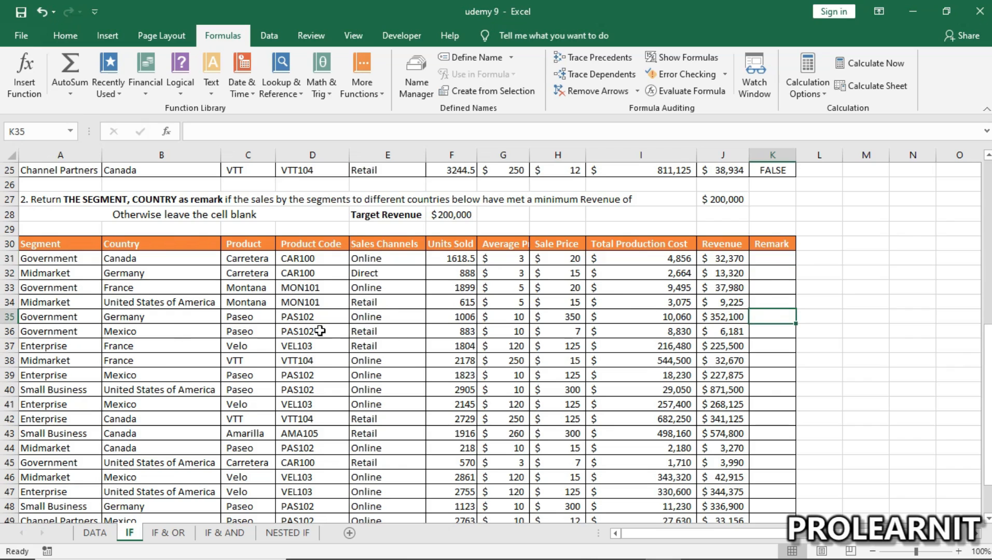
- Examine the Segment and Country entries of the second table, including A35 and B35, as the parts for the remark
left_click(47, 322)
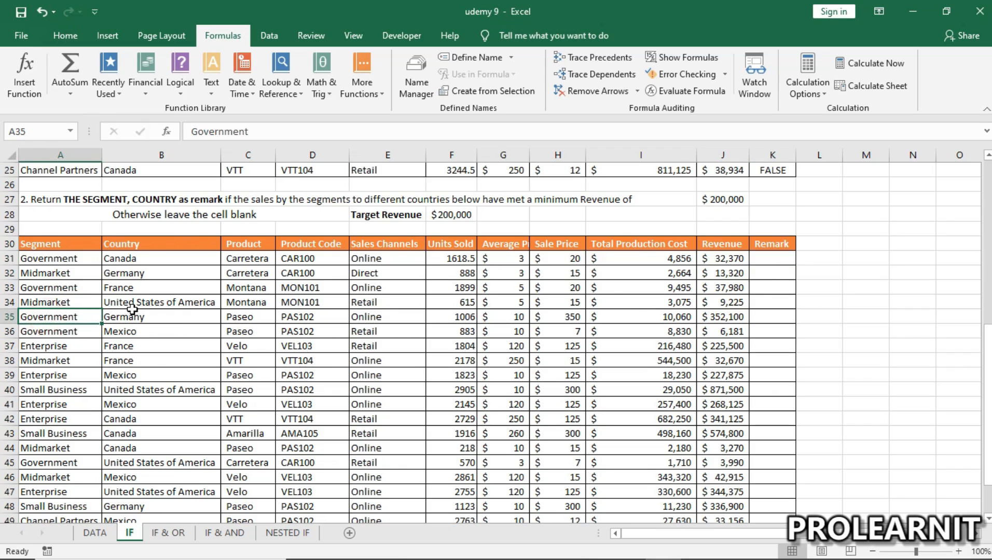
left_click(139, 317)
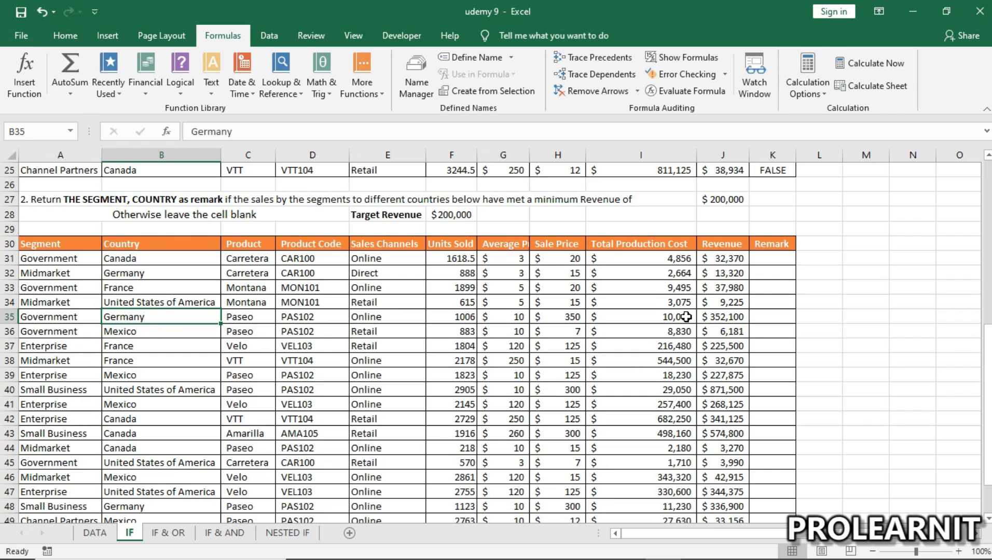
left_click_drag(76, 245, 60, 390)
left_click_drag(157, 255, 145, 403)
left_click(76, 304)
left_click(84, 361)
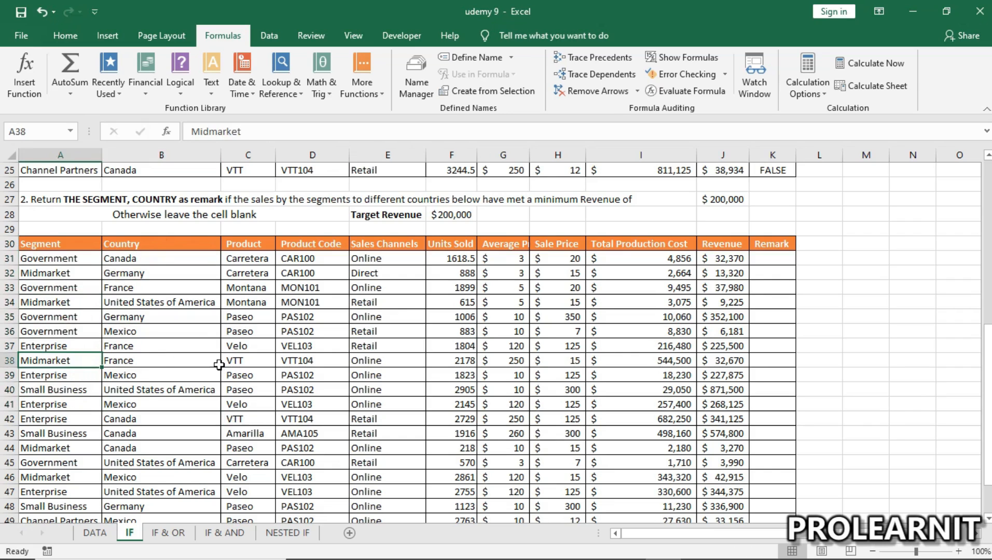
- Start an IF formula in K31 testing whether revenue J31 is at least the target revenue, using the absolute reference $F$28
left_click(778, 259)
double_click(777, 258)
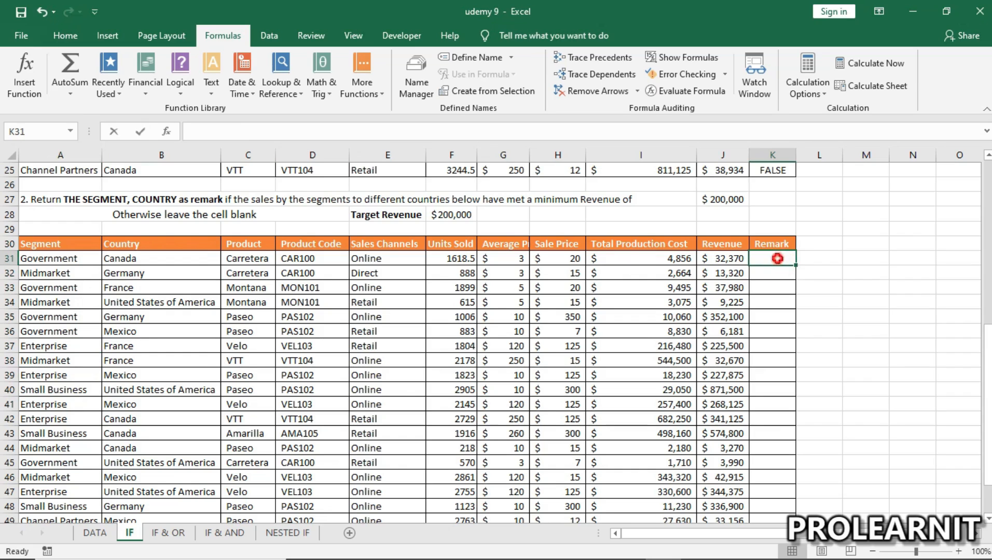
type("=IF")
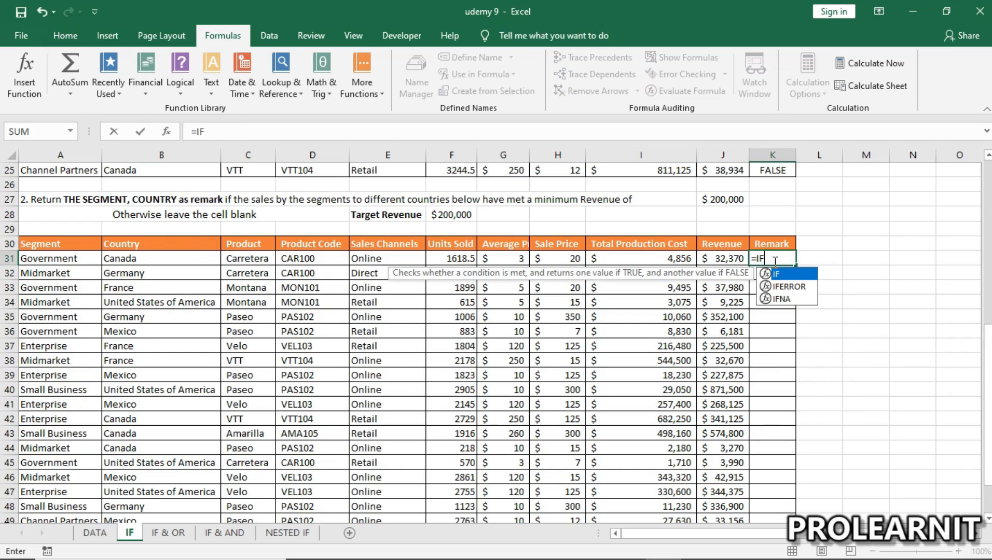
type("(")
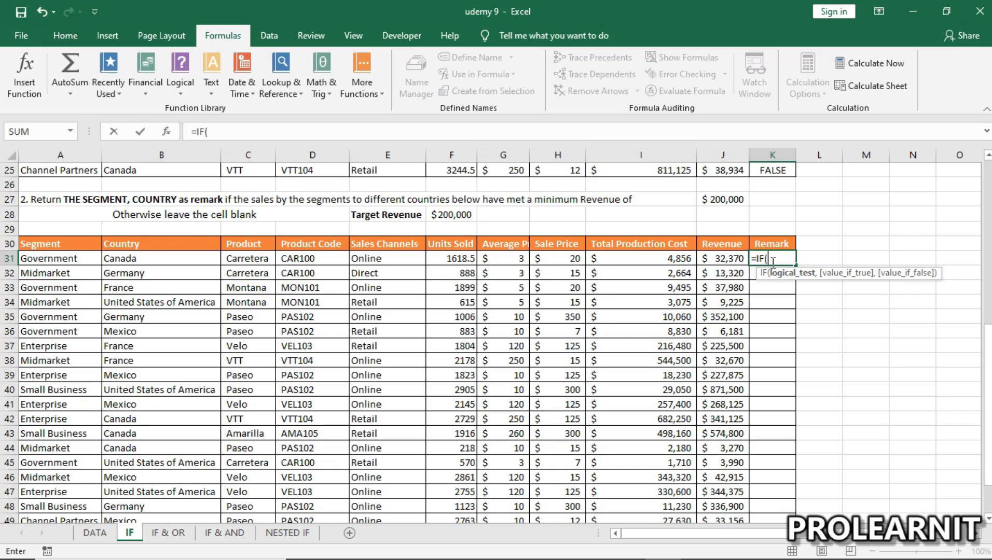
left_click(712, 259)
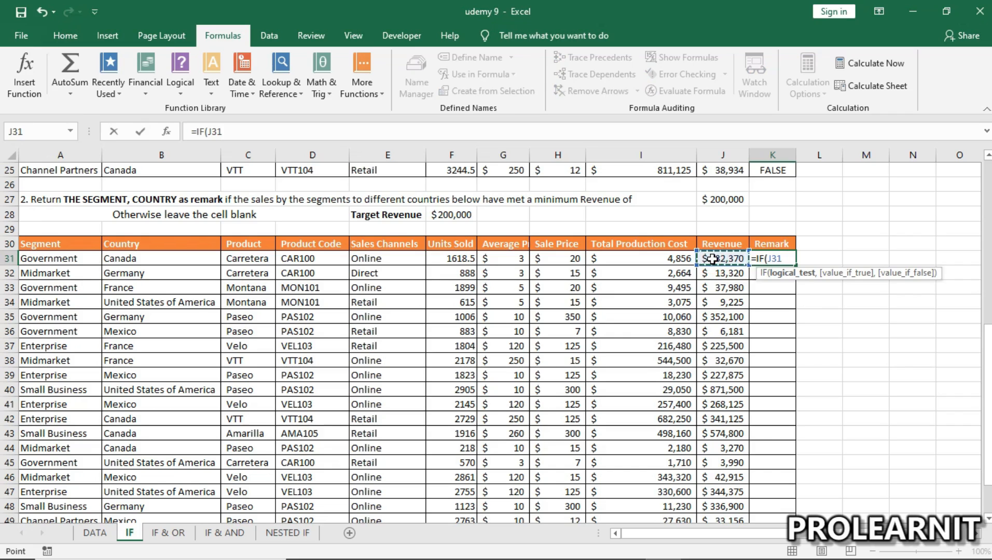
type(">=")
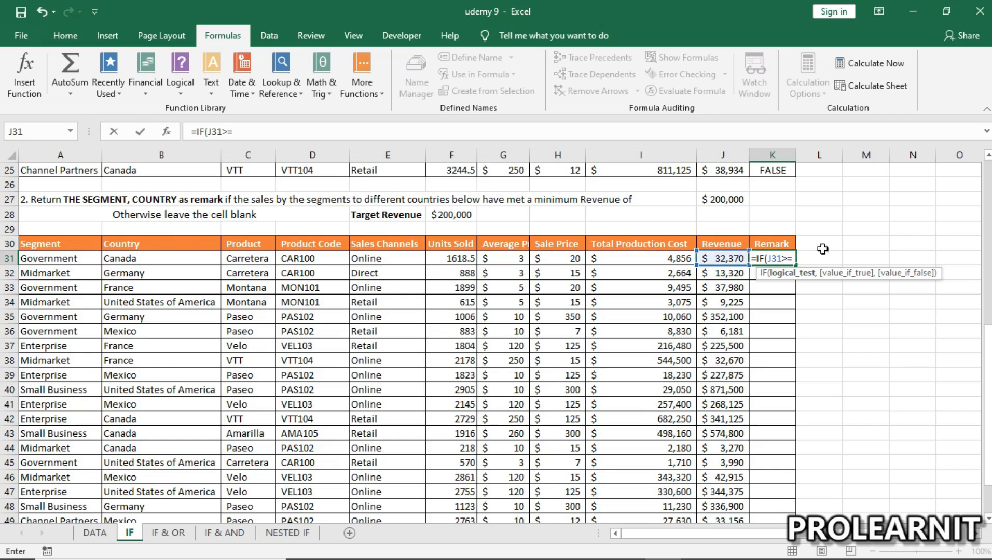
left_click(723, 198)
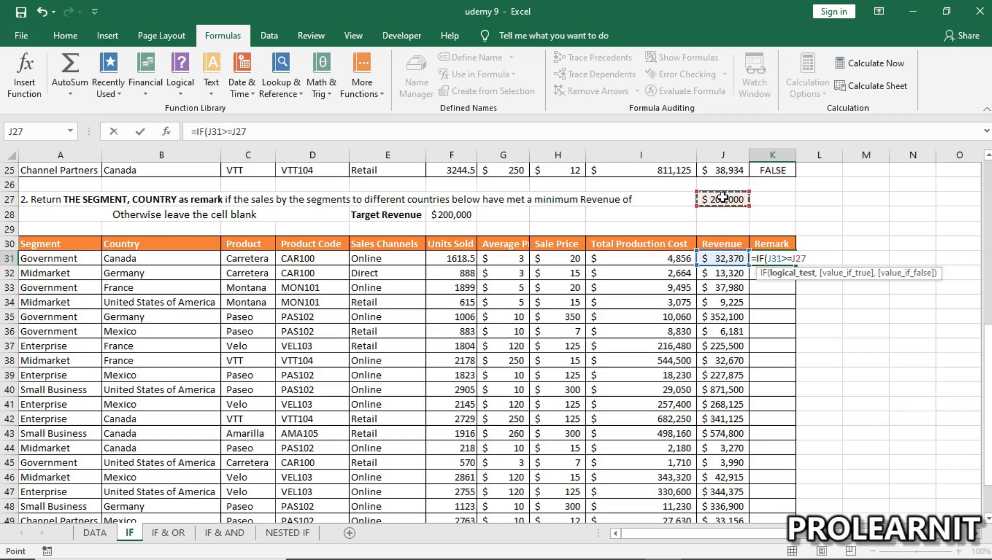
left_click(450, 217)
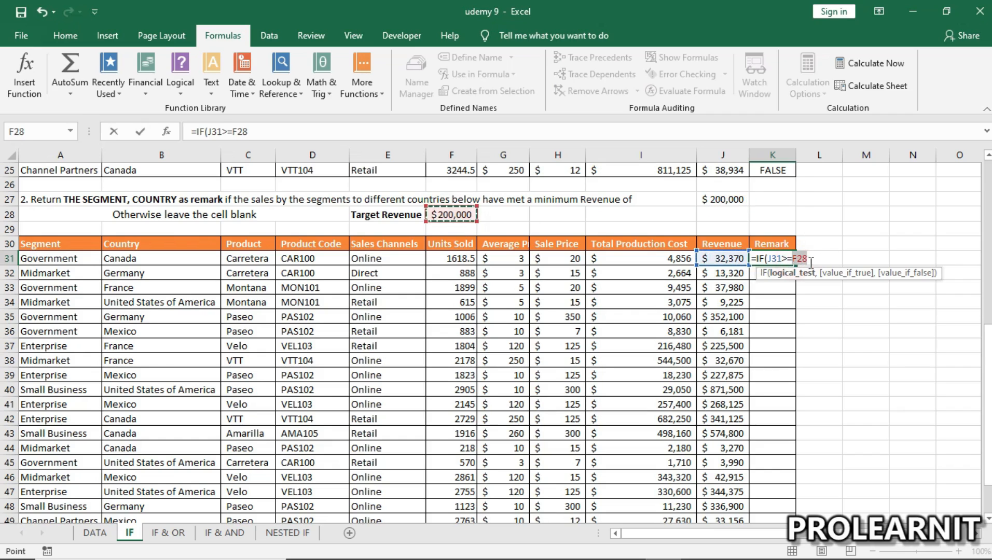
double_click(807, 259)
key("F4")
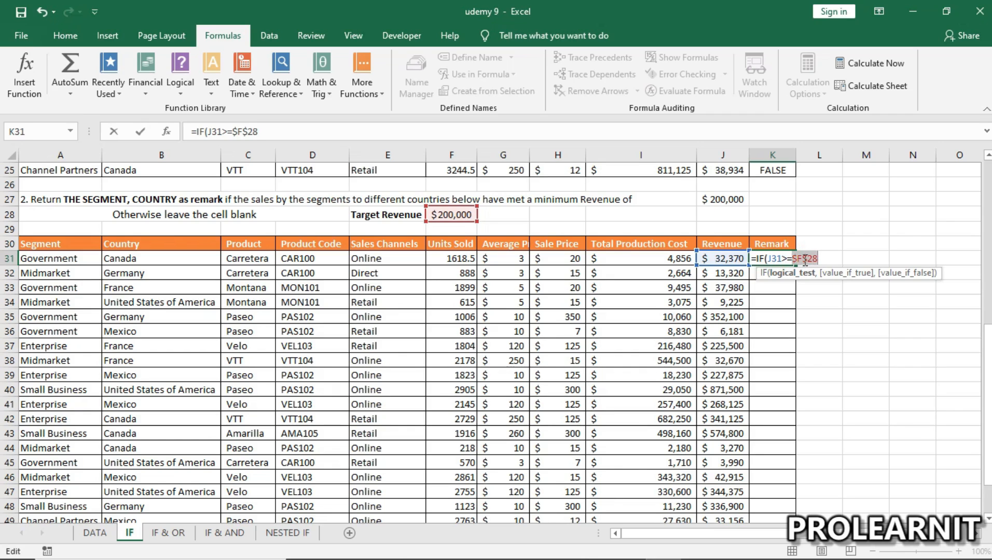
left_click(817, 257)
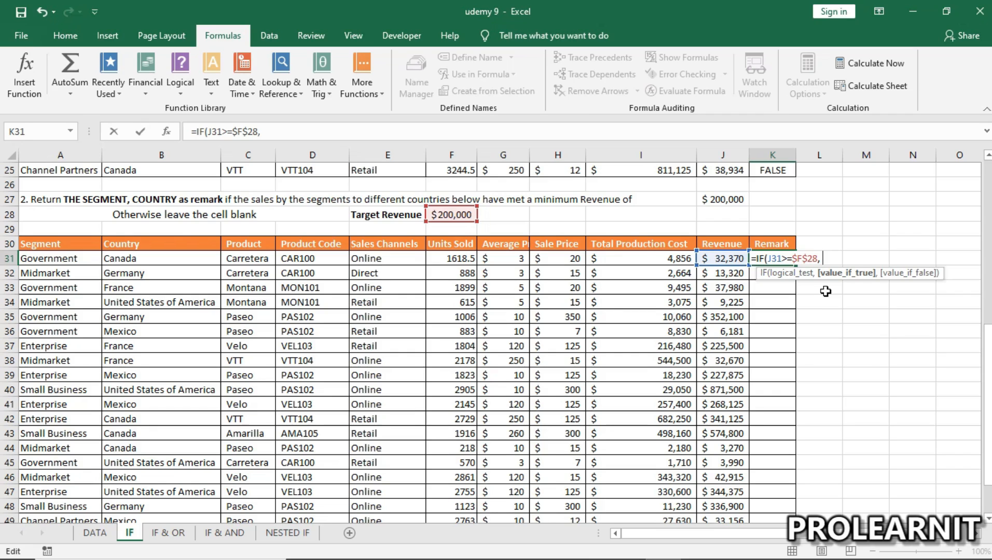
- Nest CONCATENATE as the value if true in the K31 formula, with segment A31 and a ", " separator as its first two arguments
type("CONCA")
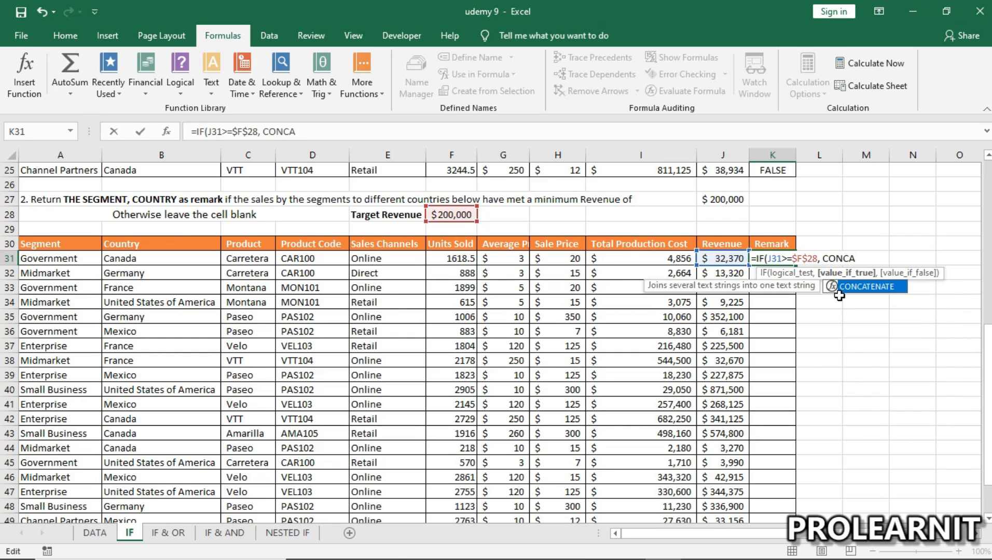
double_click(842, 287)
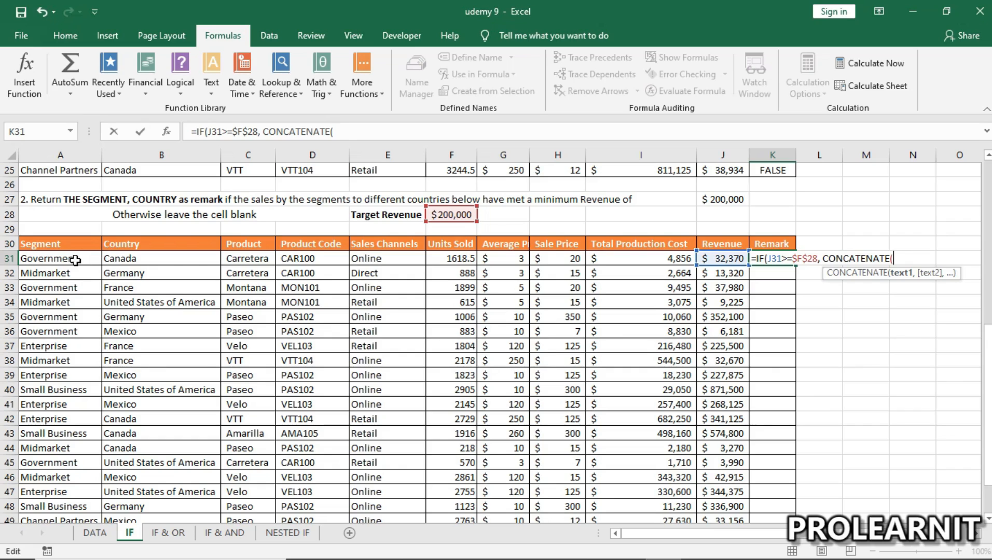
left_click(75, 261)
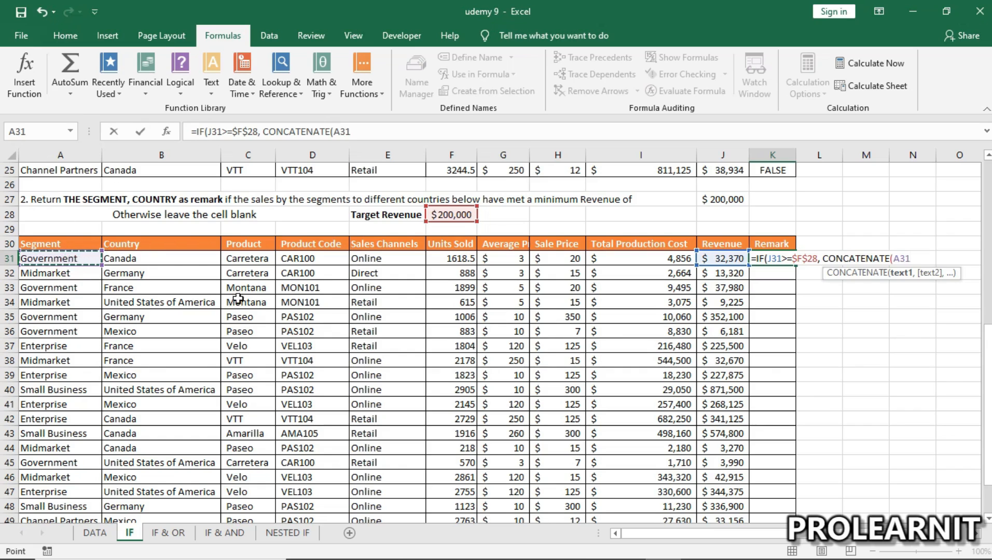
type(", \",")
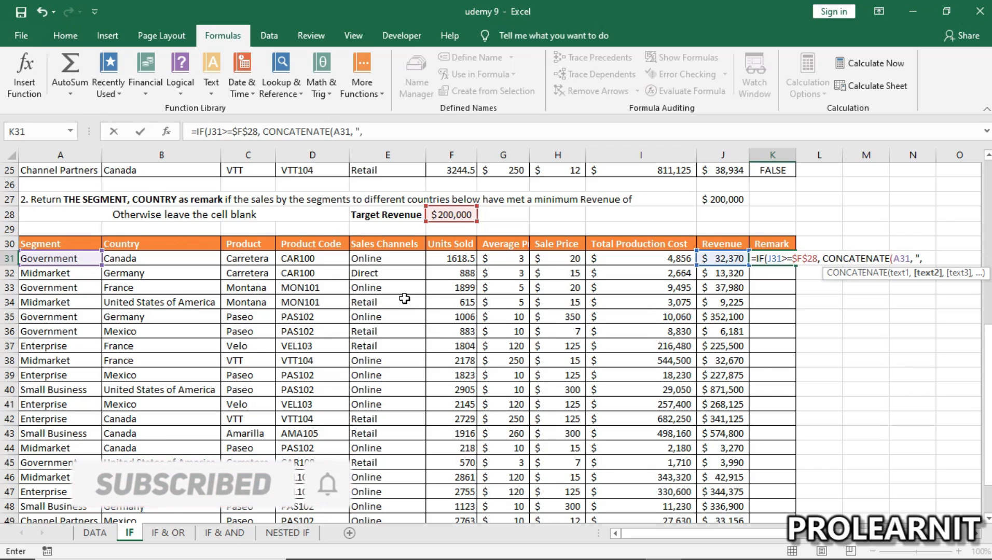
type("\"")
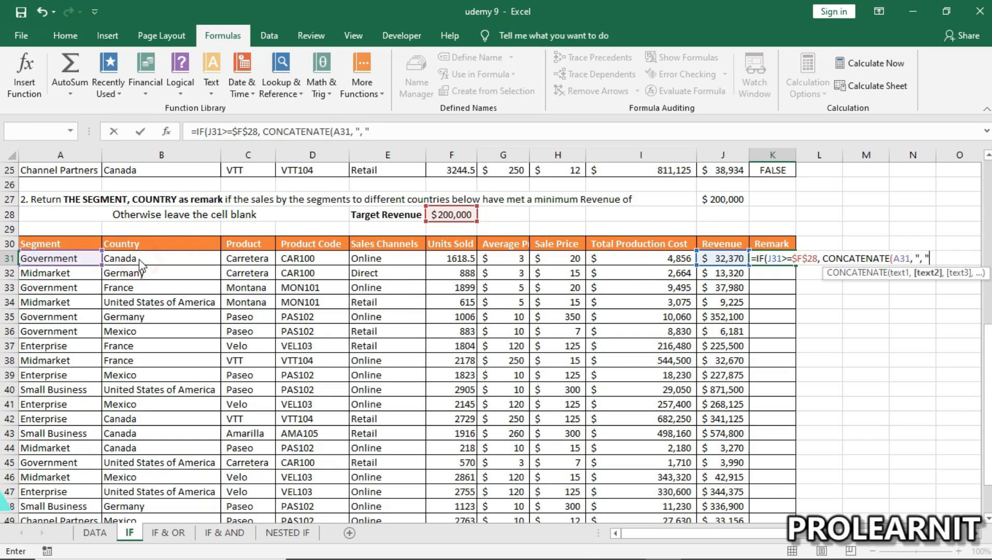
key("Return")
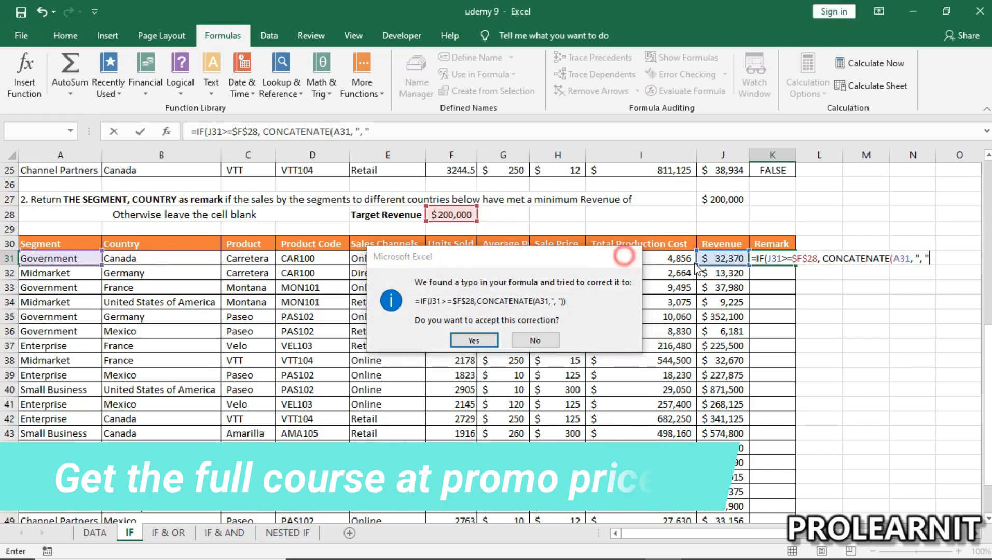
key("n")
left_click(568, 326)
- Add country B31 as the third CONCATENATE argument in the K31 formula and close the CONCATENATE function
left_click(394, 132)
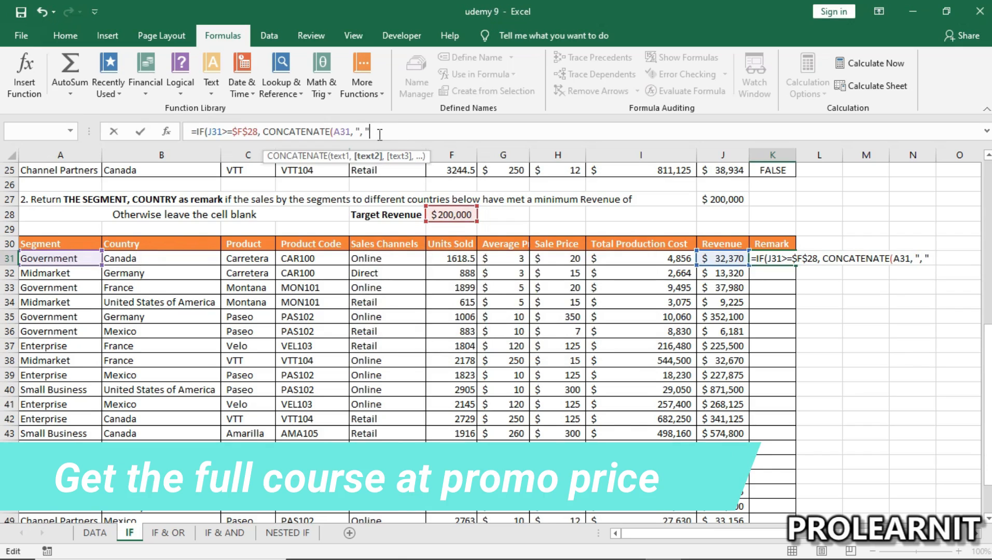
type(",")
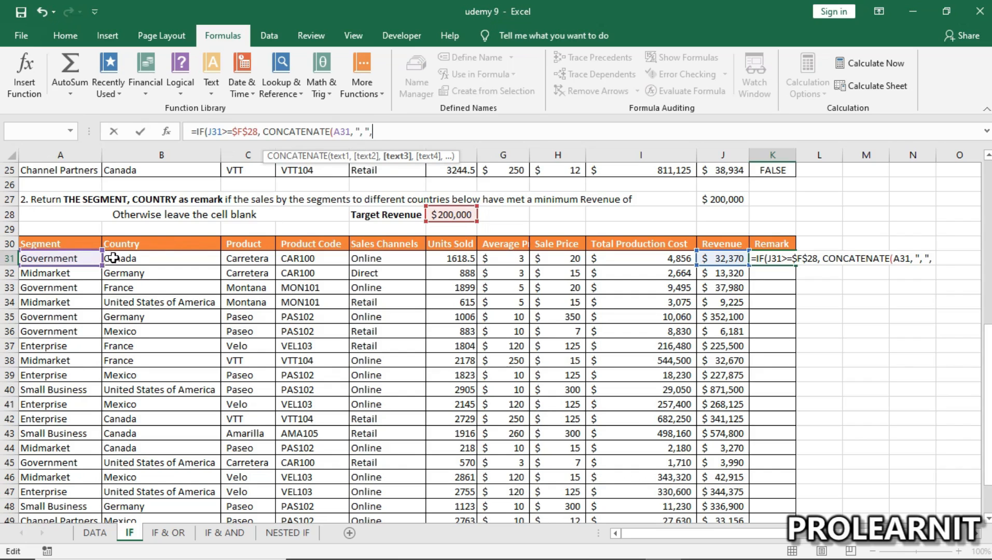
left_click(134, 258)
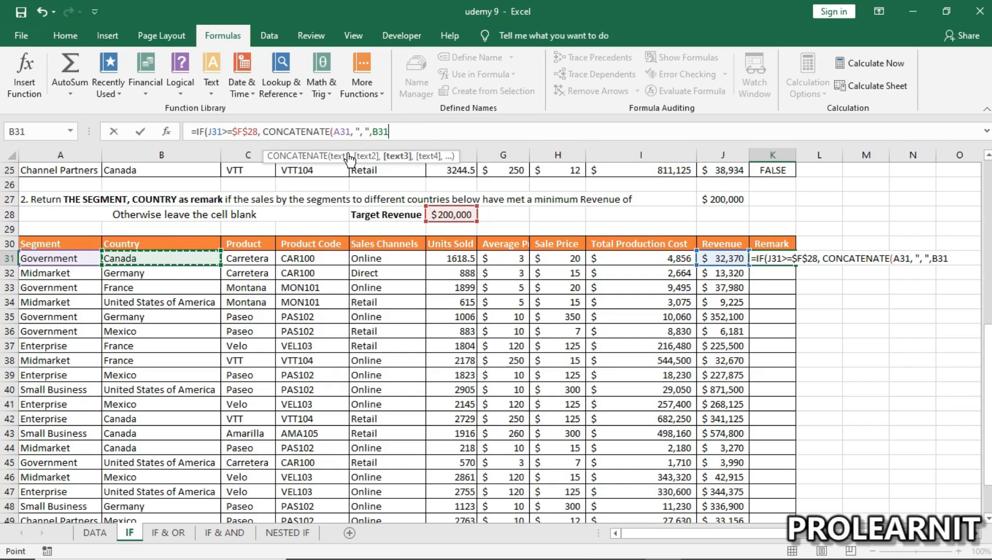
left_click_drag(335, 132, 394, 133)
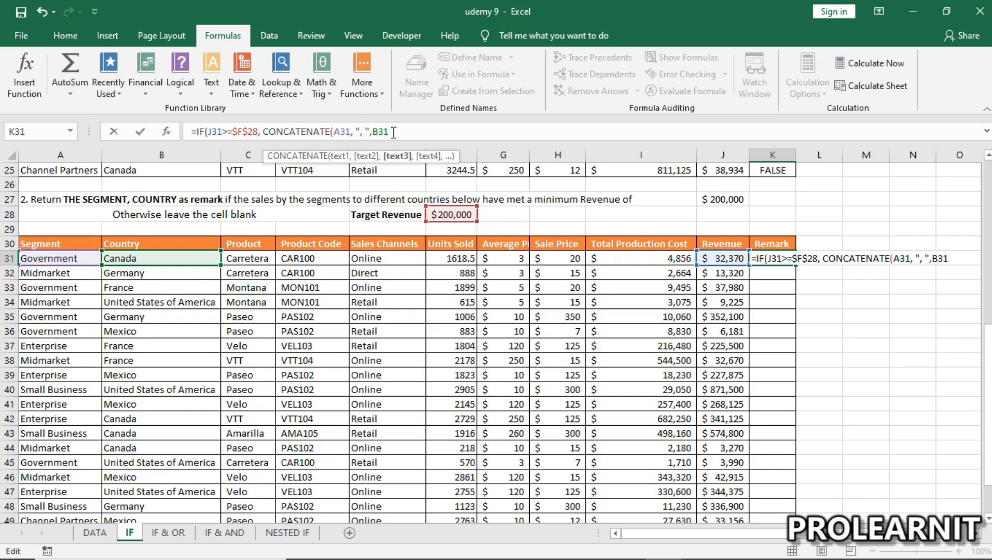
left_click(405, 136)
type(")")
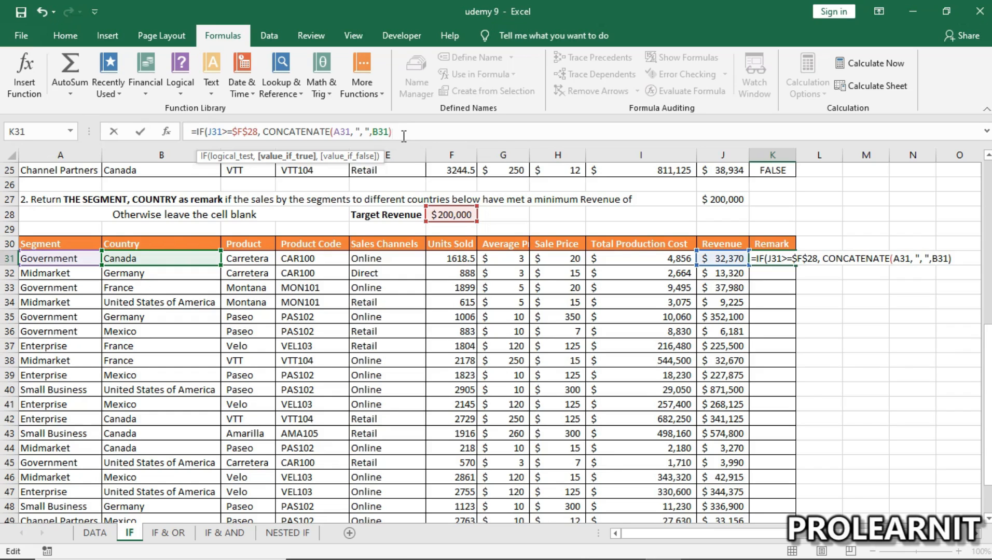
- Finish the K31 IF formula with an empty text string "" as the value if false and enter it
type(",")
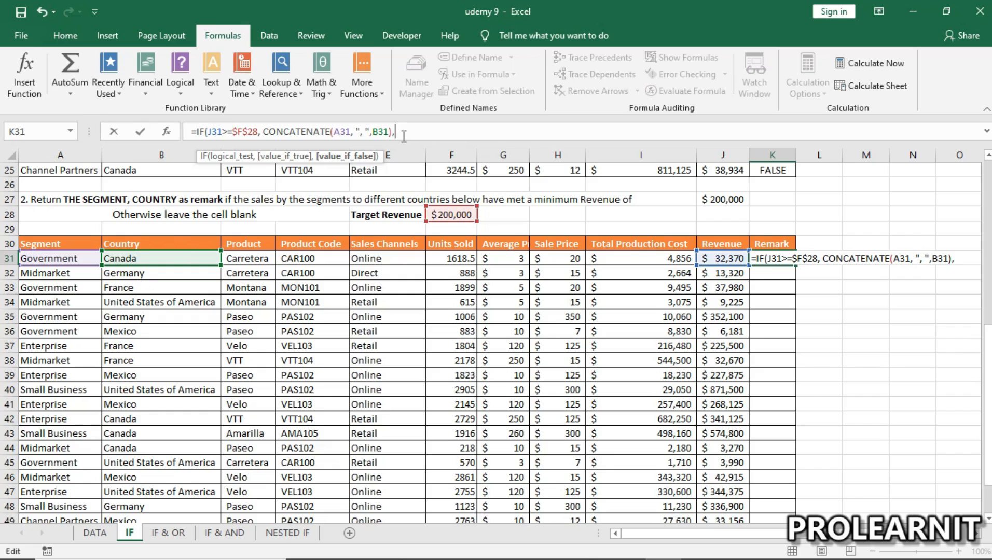
type("\"\"")
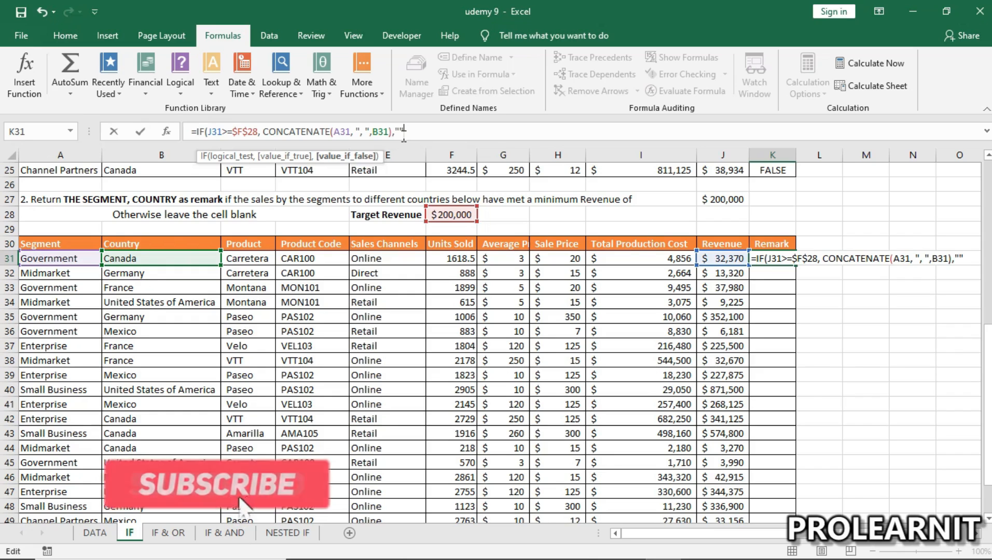
type(")")
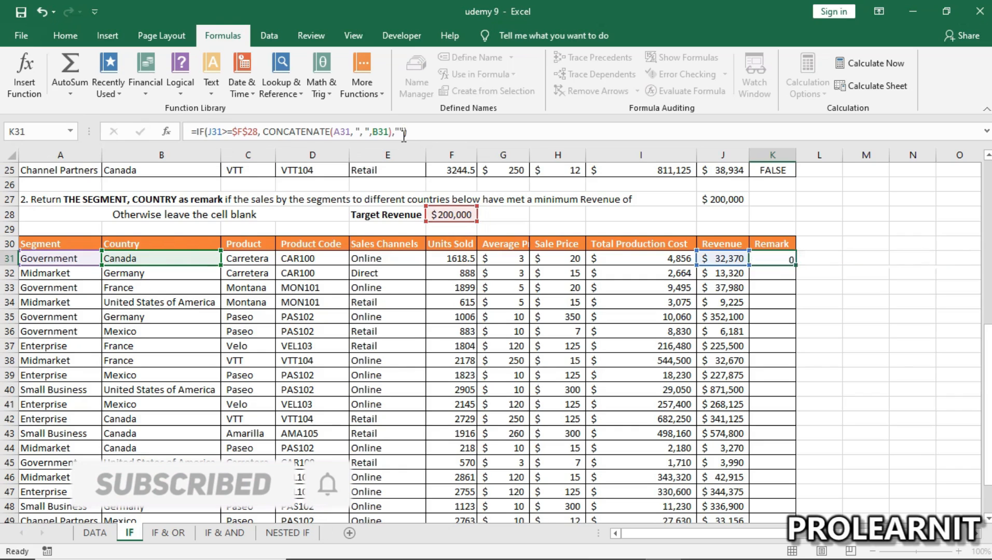
key("Return")
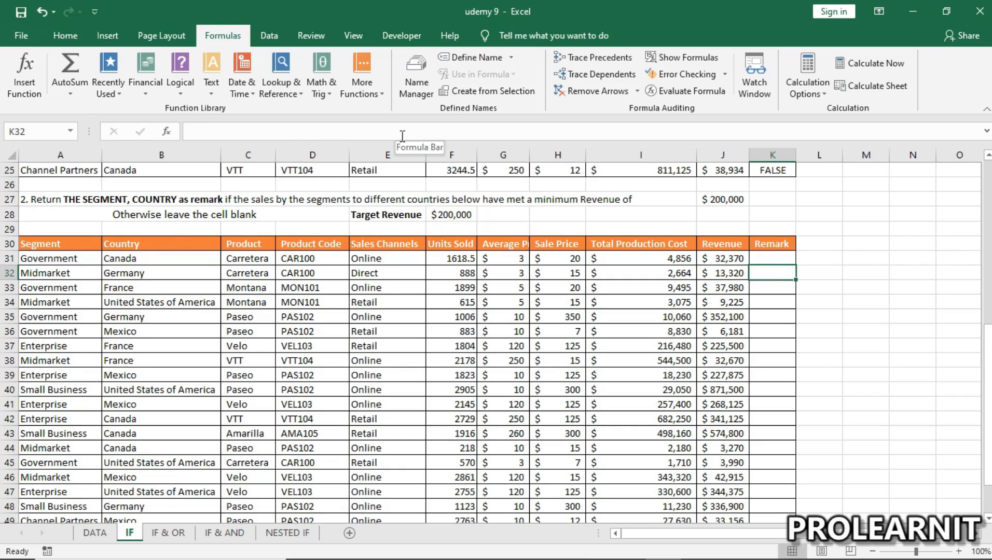
- Copy the K31 formula down to K35 and check the K35 remark against segment A35 and country B35
left_click(762, 256)
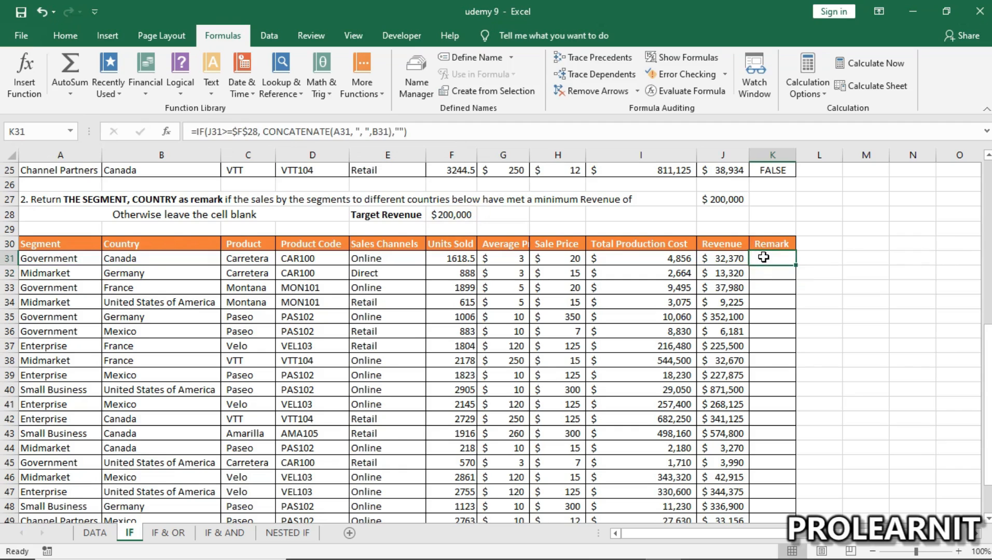
left_click_drag(797, 265, 796, 325)
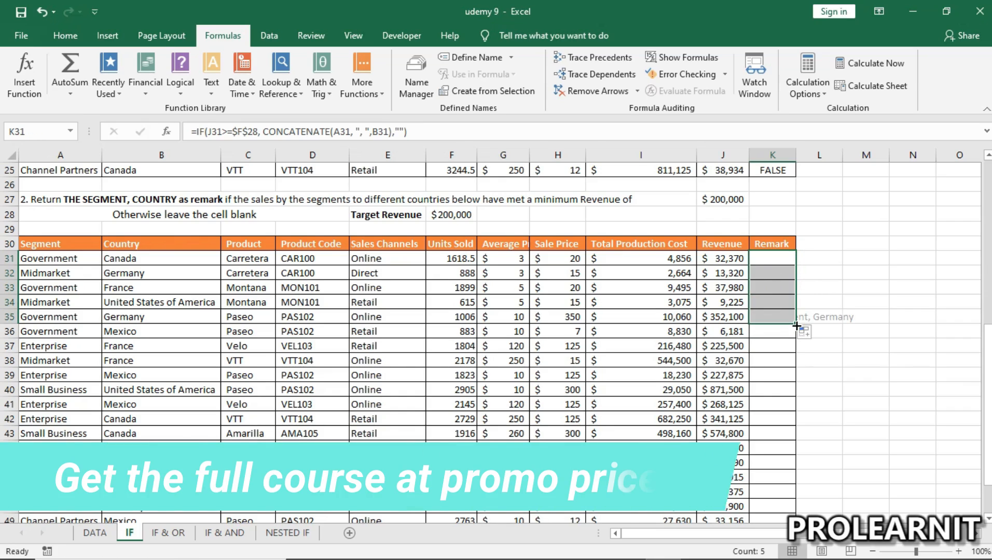
left_click(783, 317)
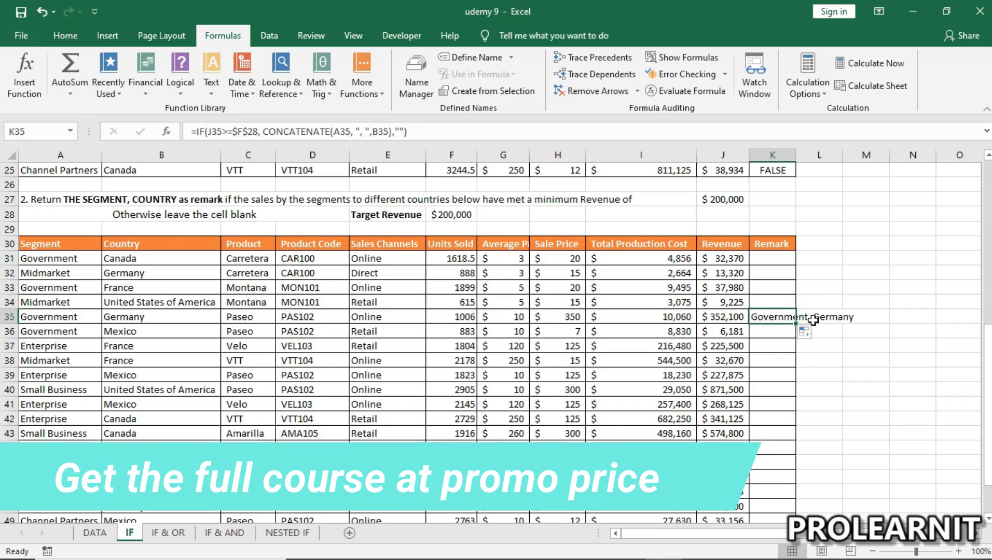
left_click(63, 317)
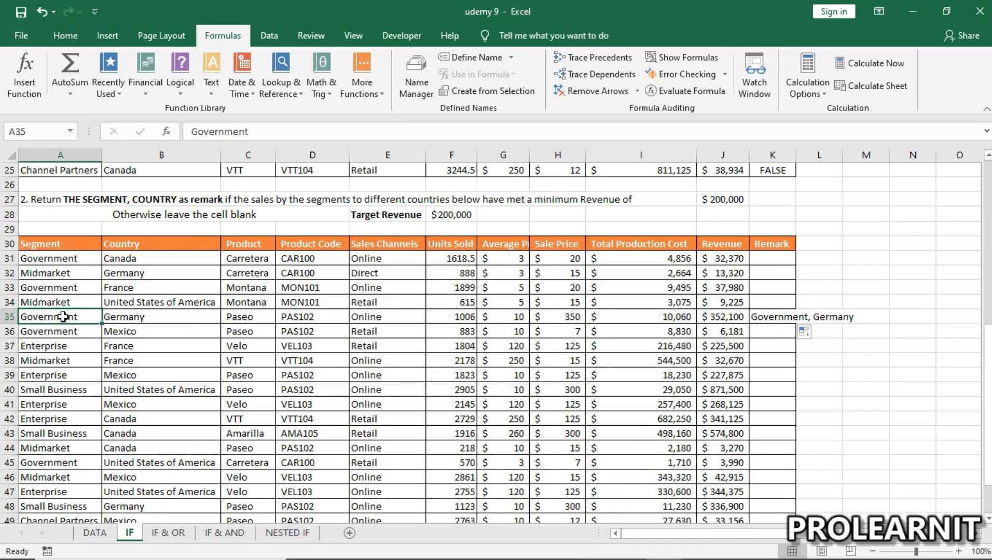
left_click(149, 317)
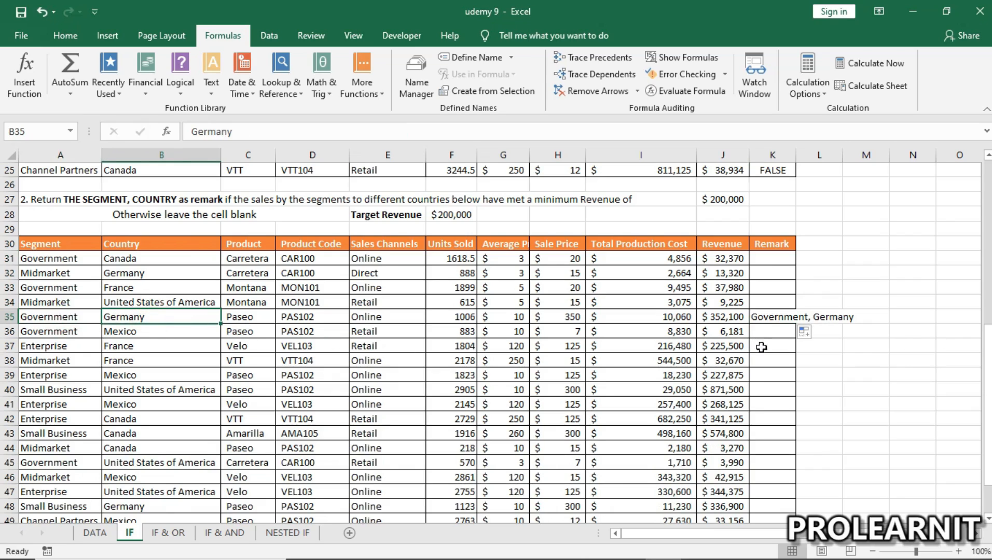
- Fill the Remark formula from K35 down to K52 and widen column K to fit the longest remark
left_click(784, 317)
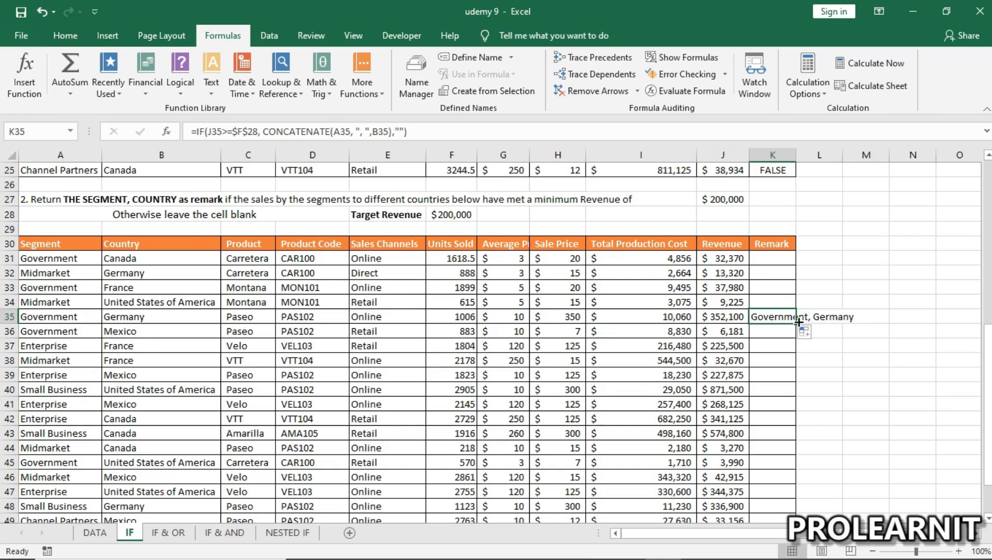
left_click_drag(796, 321, 793, 497)
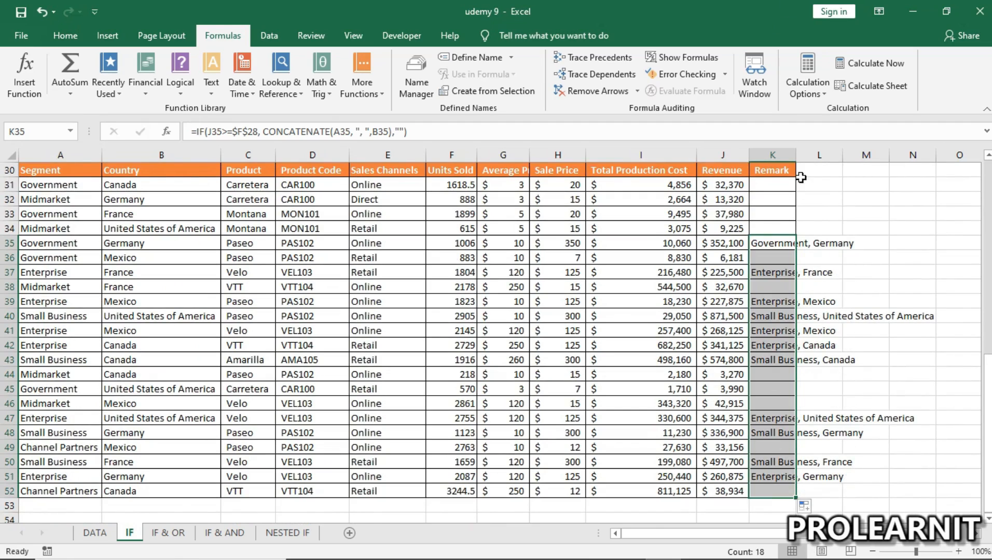
left_click_drag(796, 155, 936, 163)
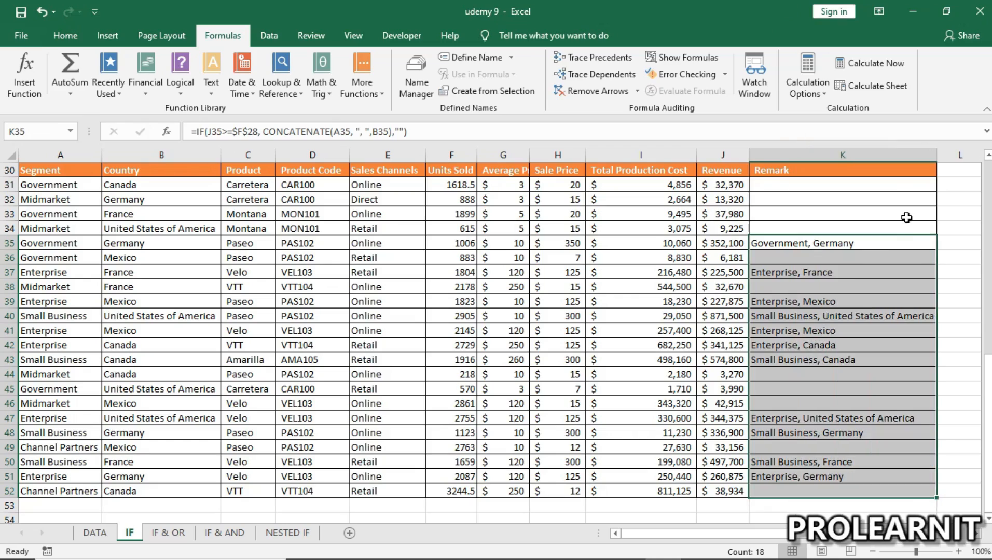
left_click(847, 280)
- Review the filled Remark columns of both tables on the IF sheet
scroll(737, 242, "up", 4)
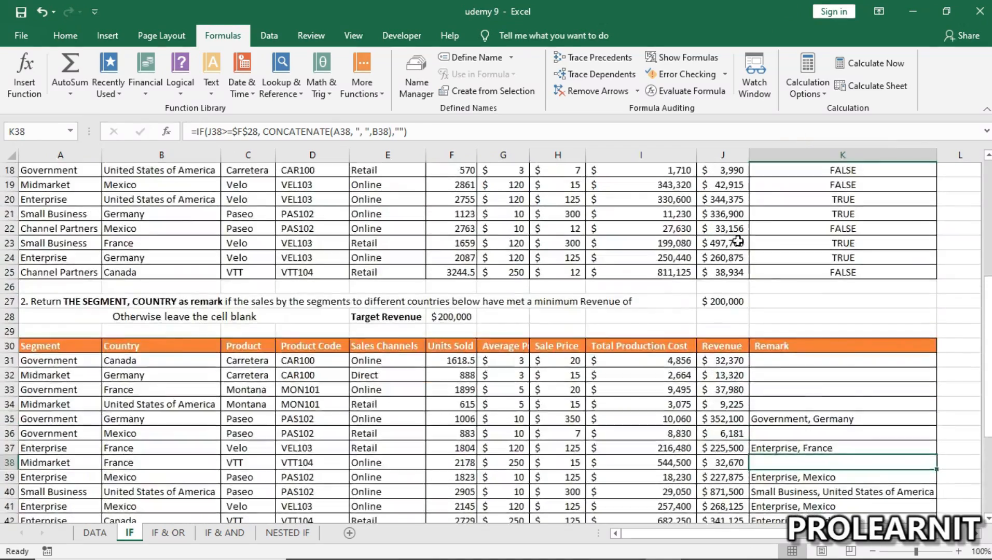
scroll(394, 328, "down", 10)
scroll(387, 279, "up", 14)
scroll(412, 265, "down", 18)
scroll(416, 272, "up", 14)
scroll(418, 273, "down", 4)
scroll(418, 274, "up", 2)
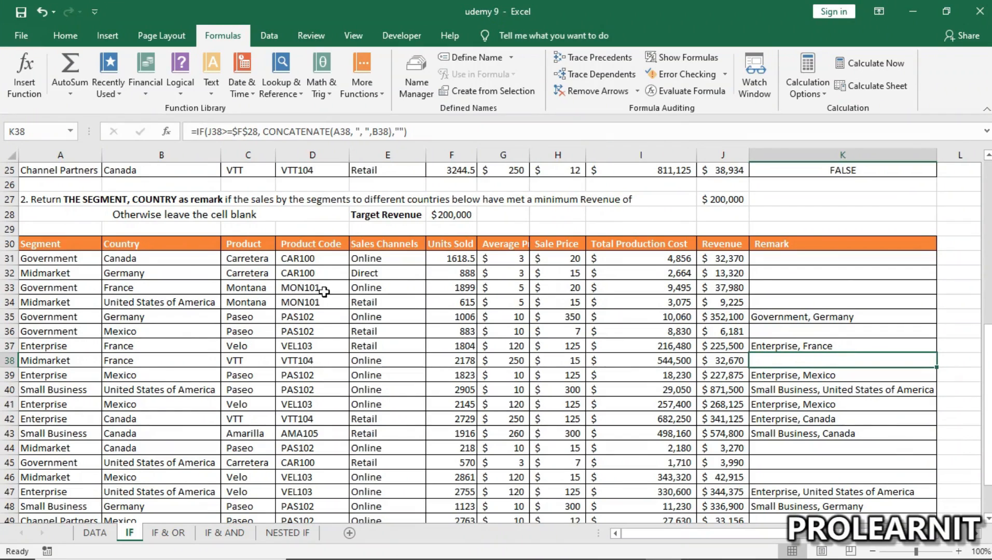
left_click(184, 88)
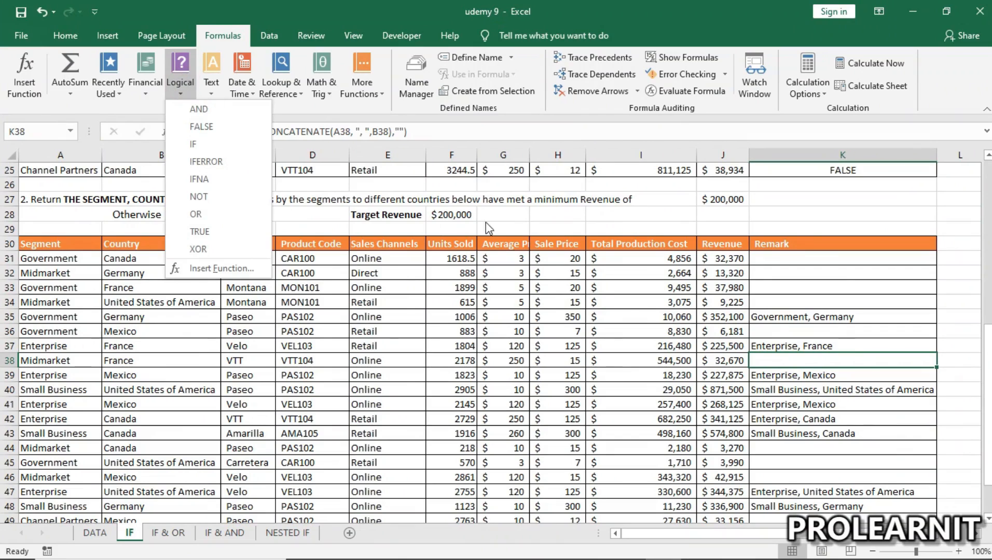
left_click(623, 309)
left_click(510, 314)
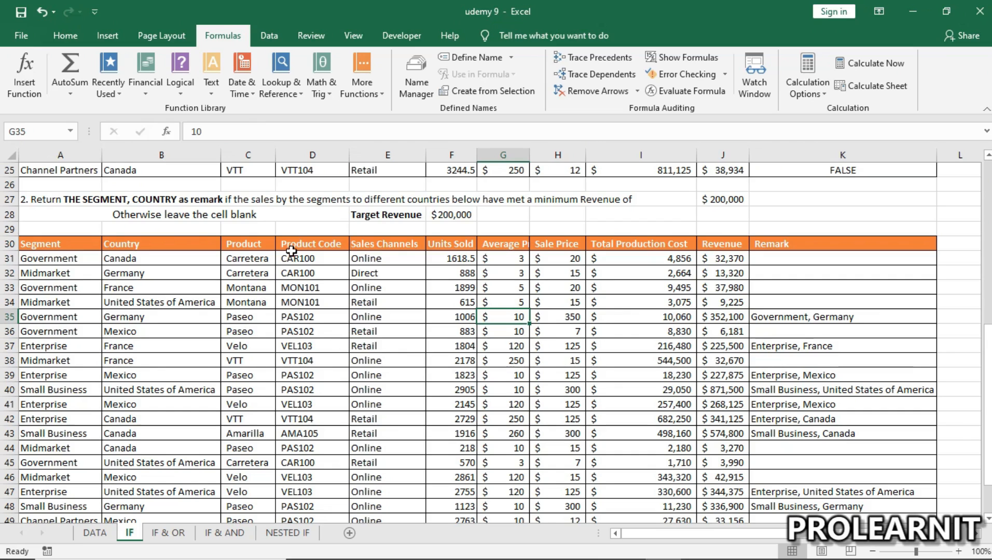
left_click(387, 380)
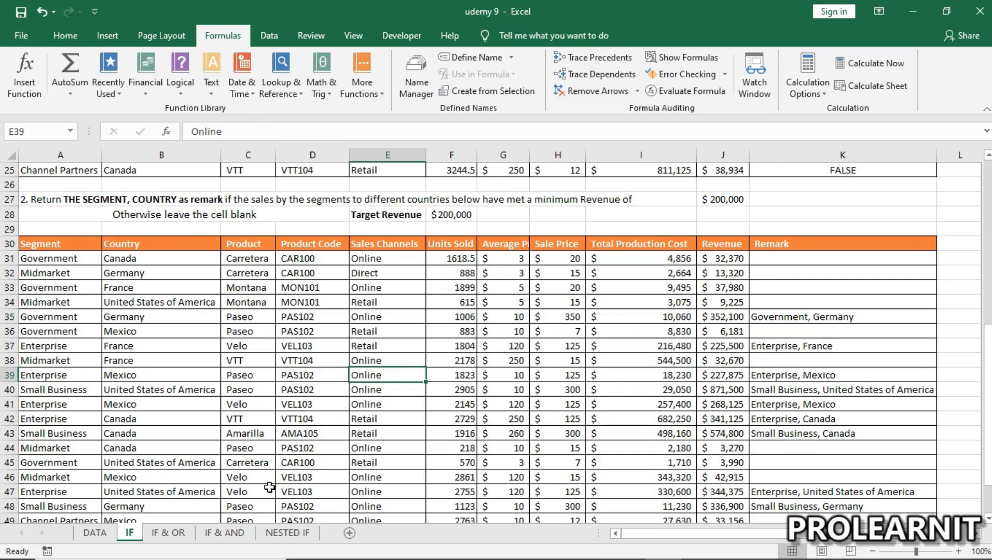
left_click(301, 381)
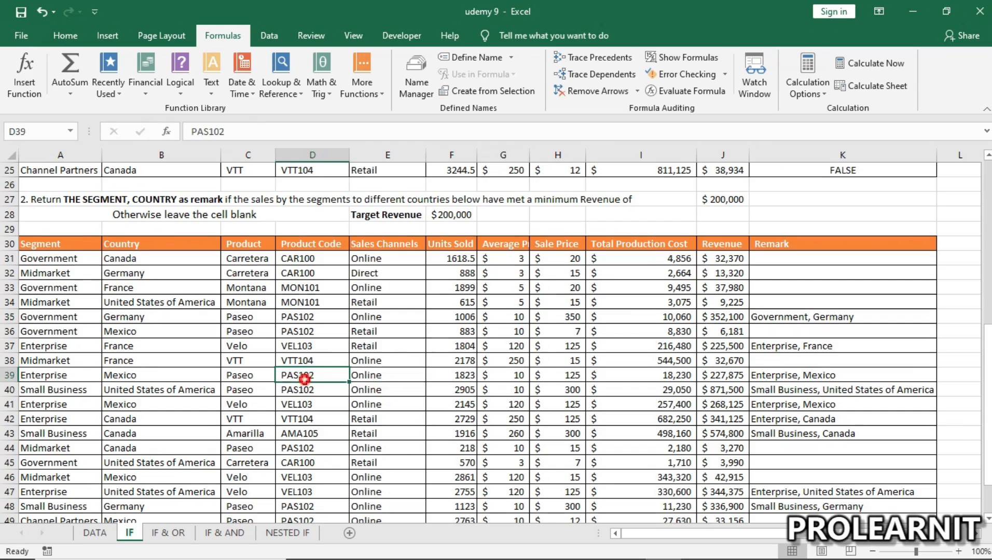